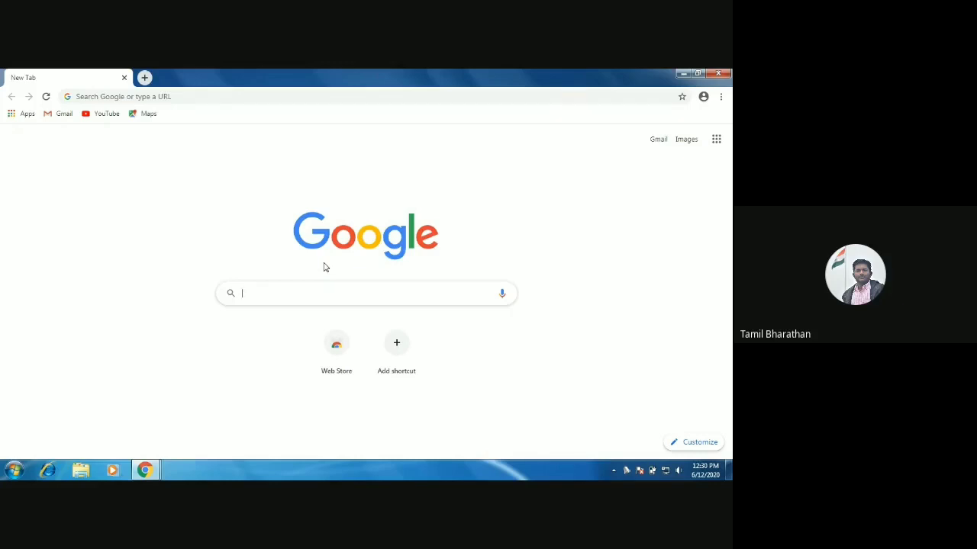
Step: Search the web for "nhm converter tamil" and open the indiclabs.in NHM Converter page
{"action": "type", "text": "nhm co"}
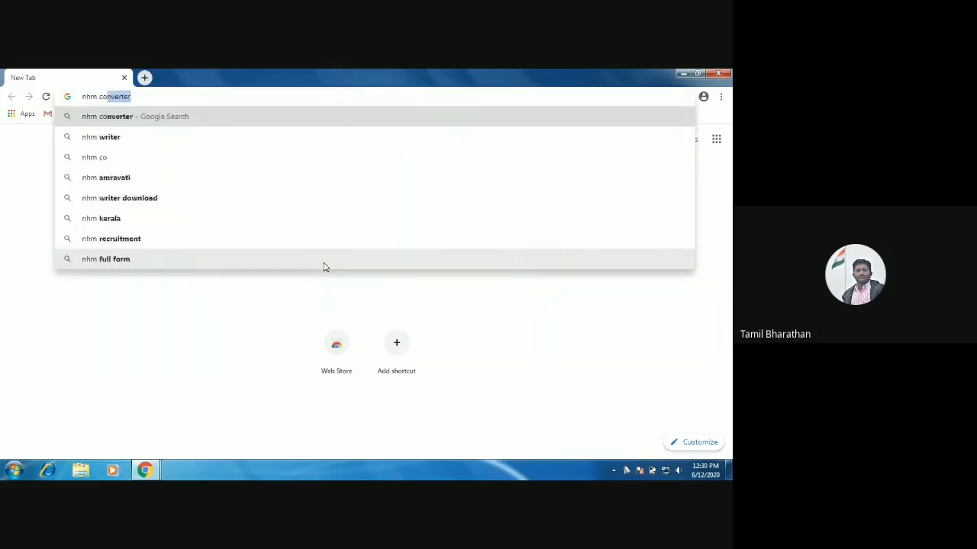
{"action": "type", "text": "nverter"}
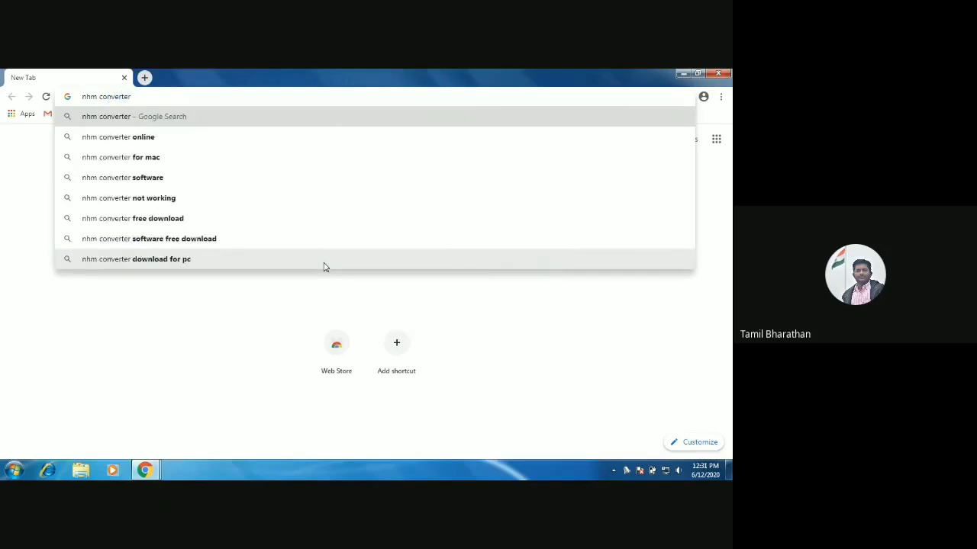
{"action": "type", "text": " tamil"}
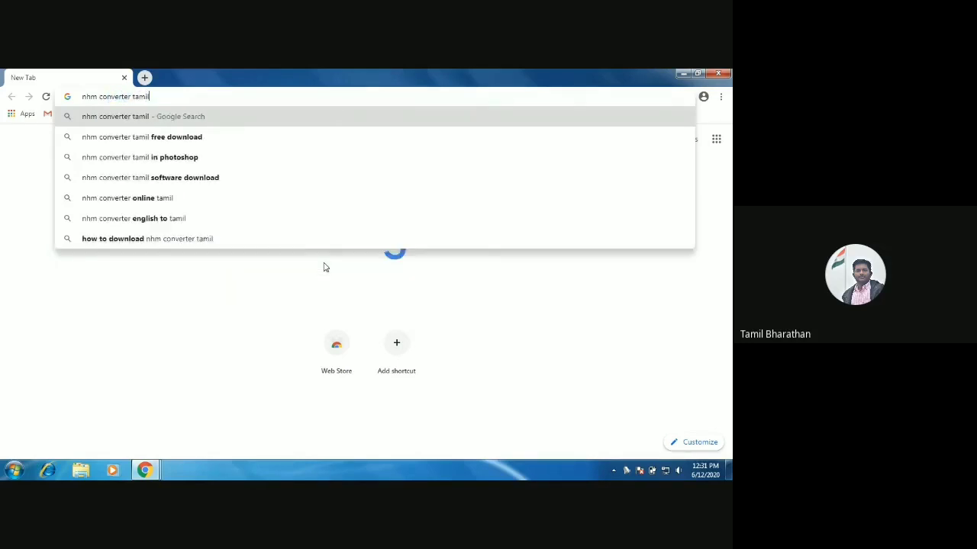
{"action": "key", "text": "Return"}
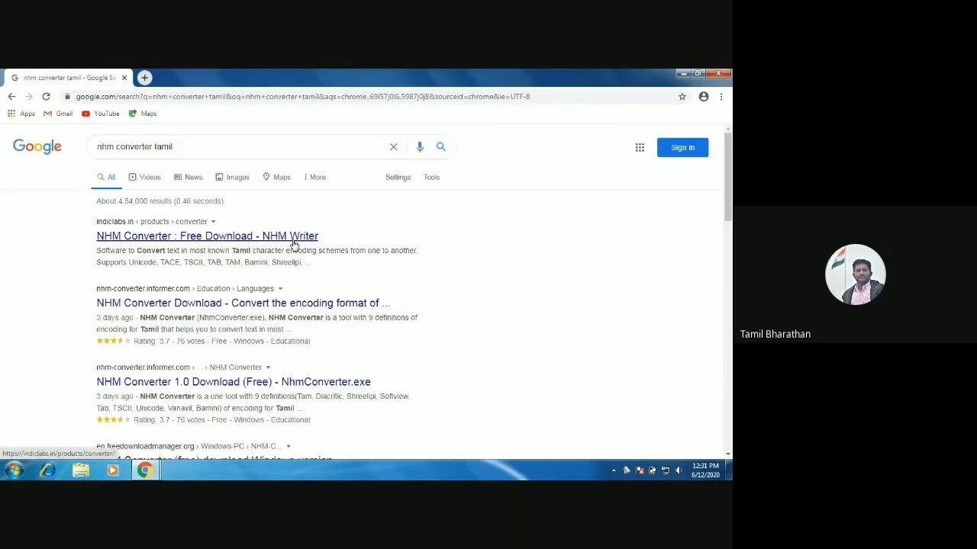
{"action": "left_click", "coordinate": [293, 242]}
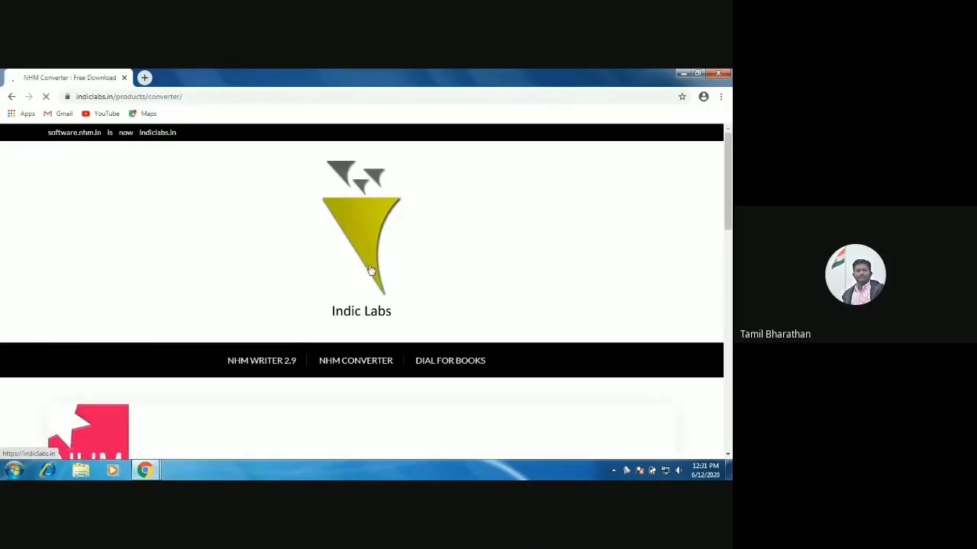
Step: Complete the "I'm not a robot" check and download the NHM Converter installer
{"action": "scroll", "coordinate": [370, 270], "scroll_direction": "down", "scroll_amount": 3}
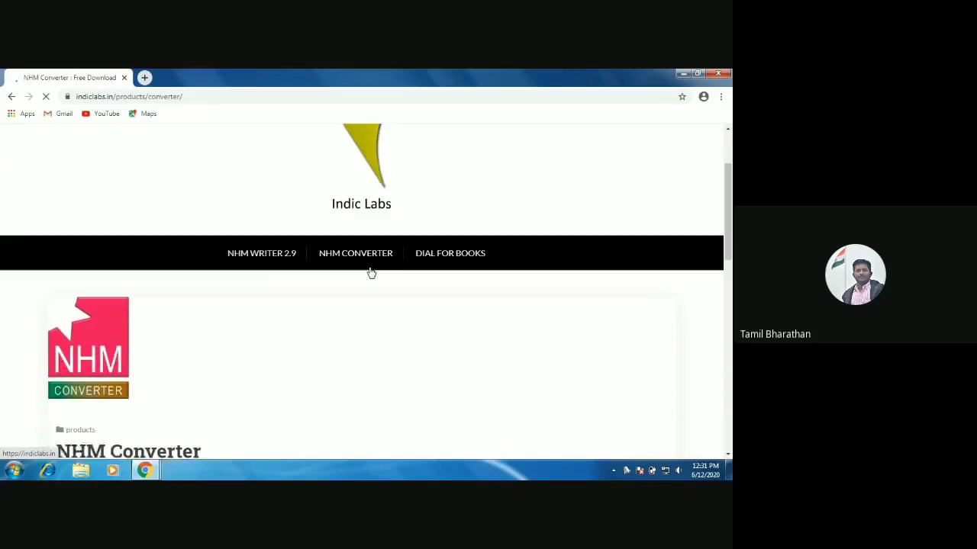
{"action": "scroll", "coordinate": [370, 272], "scroll_direction": "down", "scroll_amount": 3}
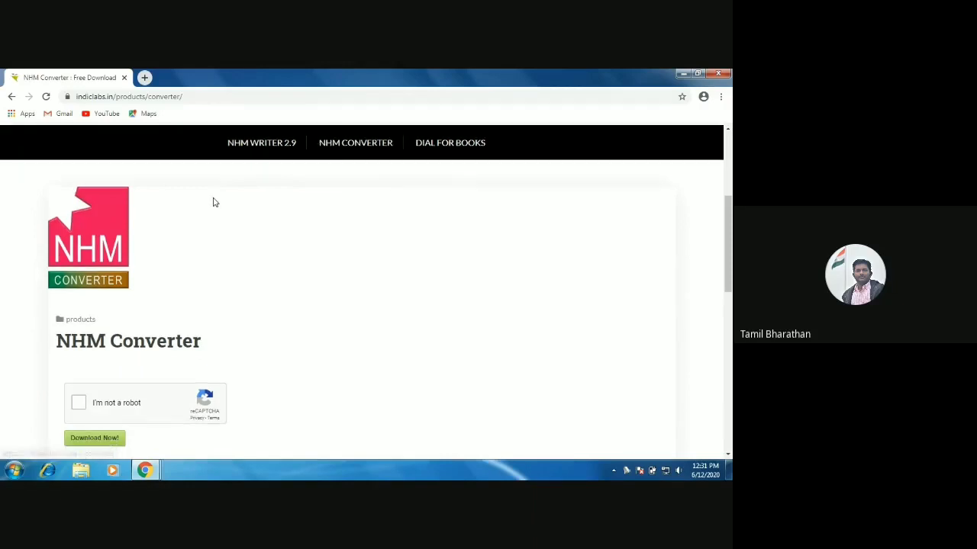
{"action": "scroll", "coordinate": [215, 202], "scroll_direction": "down", "scroll_amount": 1}
{"action": "scroll", "coordinate": [214, 202], "scroll_direction": "down", "scroll_amount": 1}
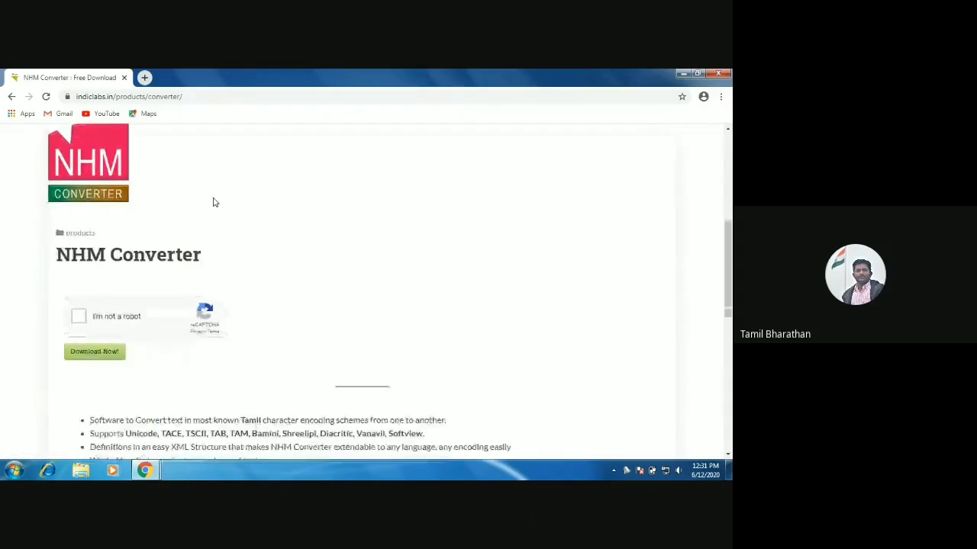
{"action": "scroll", "coordinate": [215, 202], "scroll_direction": "down", "scroll_amount": 1}
{"action": "left_click", "coordinate": [80, 247]}
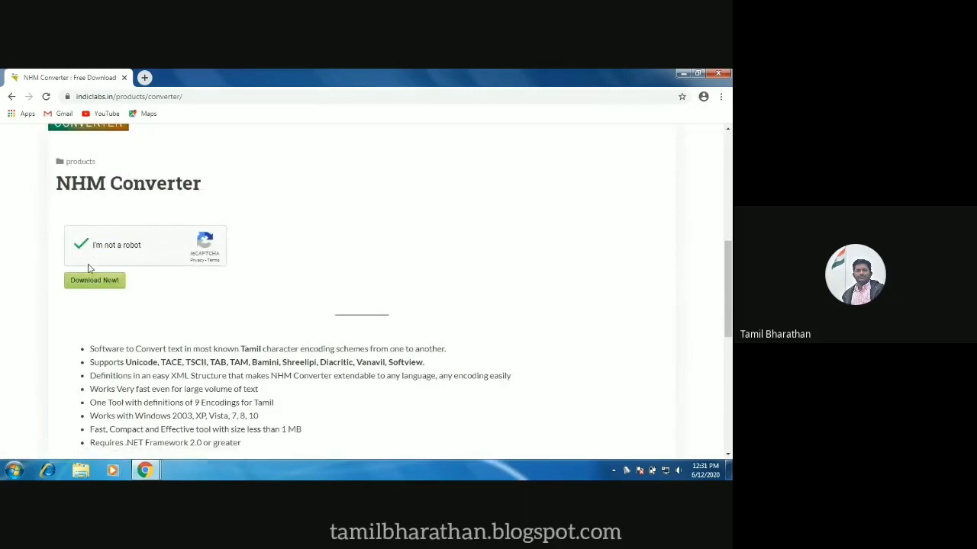
{"action": "left_click", "coordinate": [98, 284]}
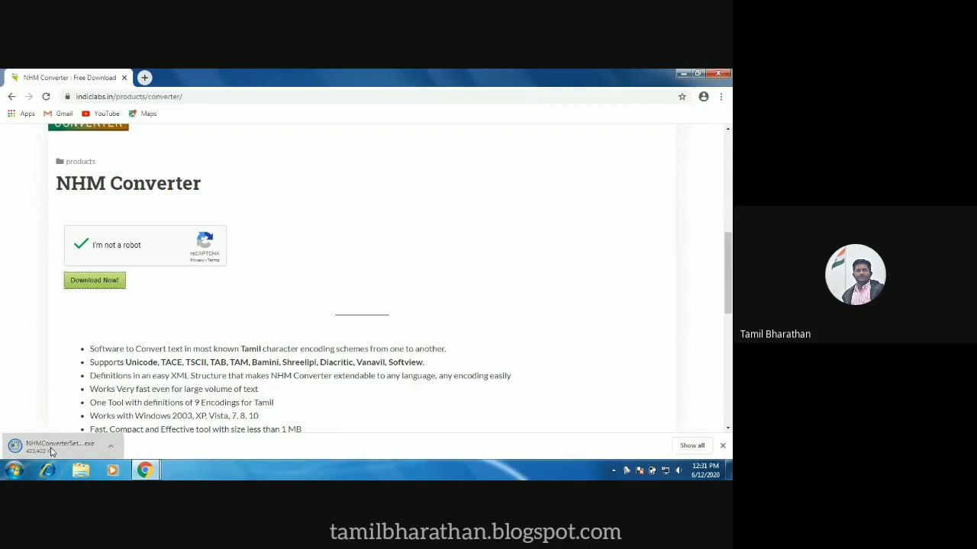
Step: Run the downloaded NHMConverterSetup.exe and move the tamil document below the Google Chrome shortcut on the desktop
{"action": "left_click", "coordinate": [52, 447]}
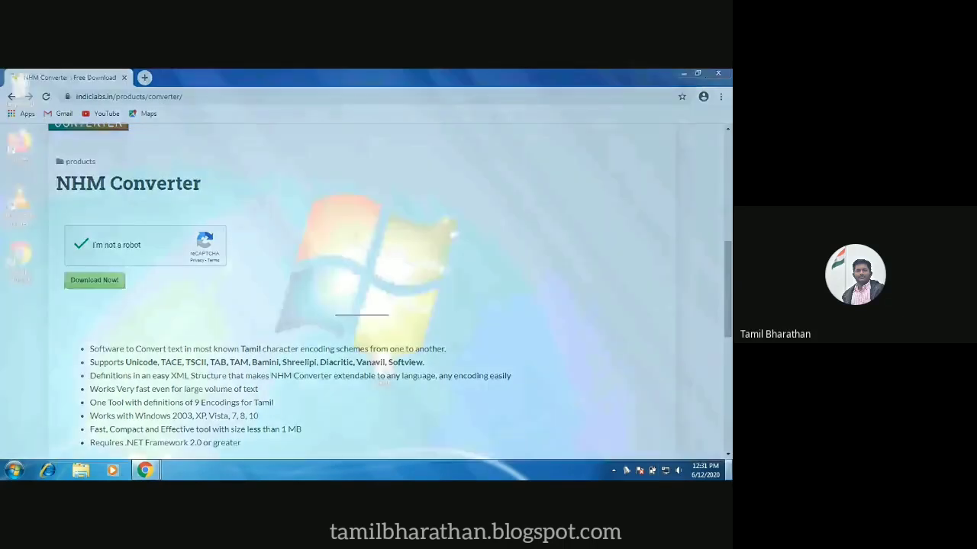
{"action": "left_click", "coordinate": [729, 470]}
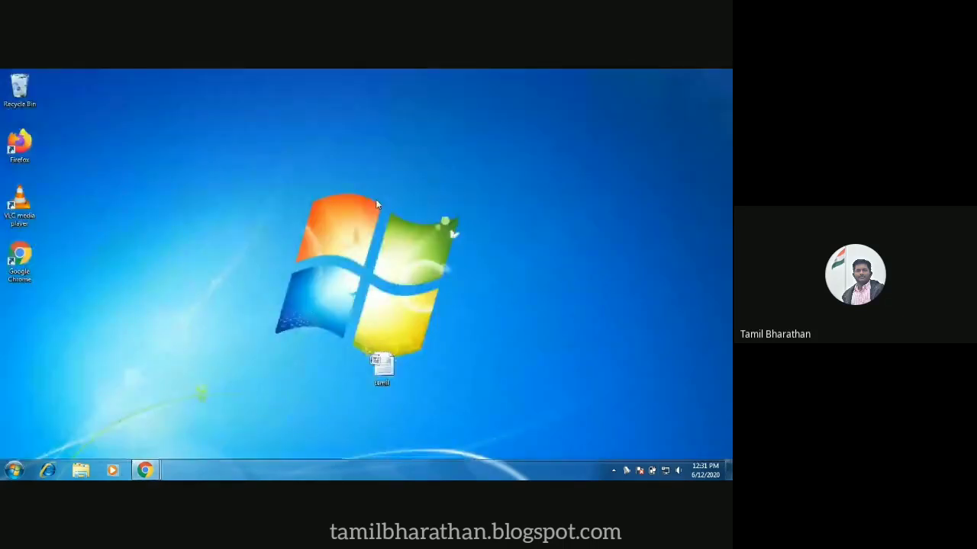
{"action": "left_click_drag", "start_coordinate": [383, 349], "coordinate": [18, 310]}
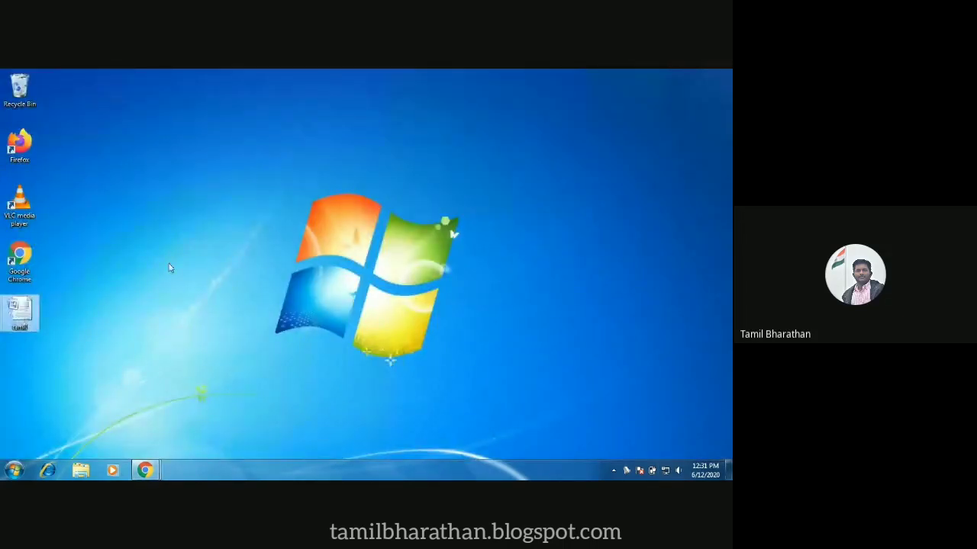
{"action": "left_click", "coordinate": [302, 240]}
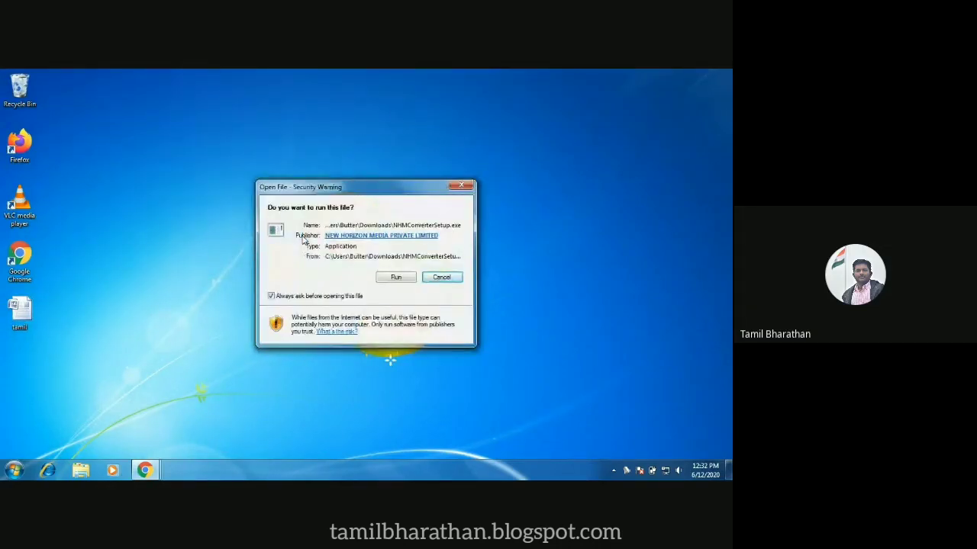
{"action": "left_click", "coordinate": [397, 279]}
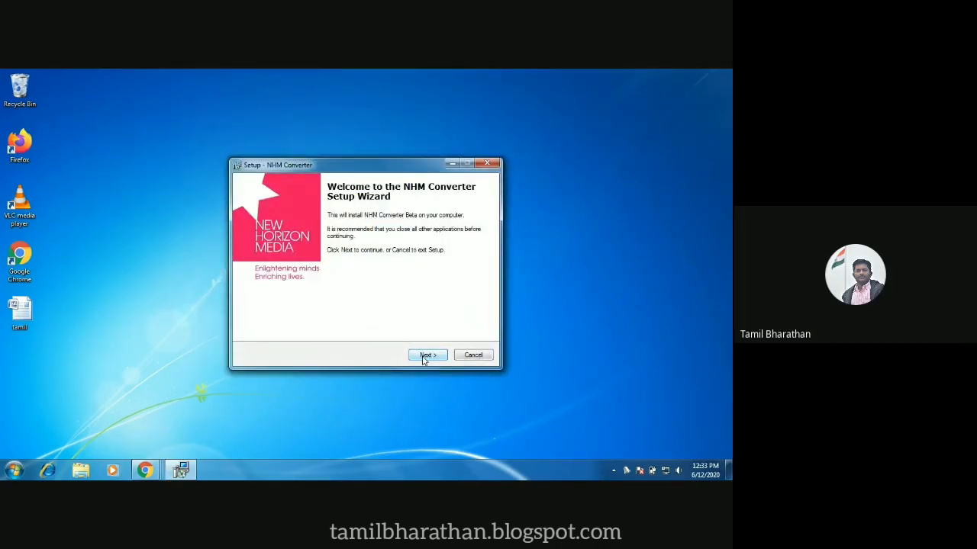
Step: Accept the licence agreement, install NHM Converter in its default folder without additional icons, and launch it
{"action": "left_click", "coordinate": [424, 356]}
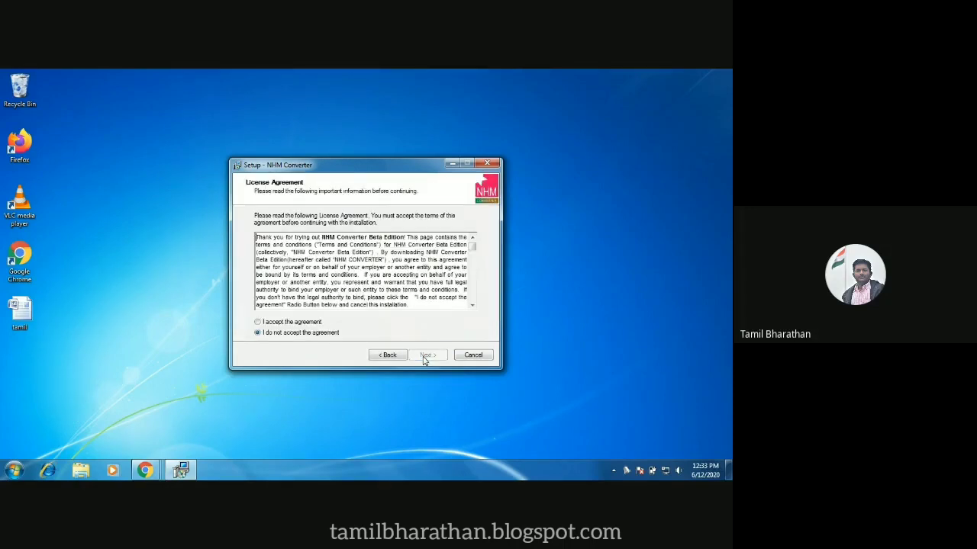
{"action": "key", "text": "alt+a"}
{"action": "left_click", "coordinate": [428, 357]}
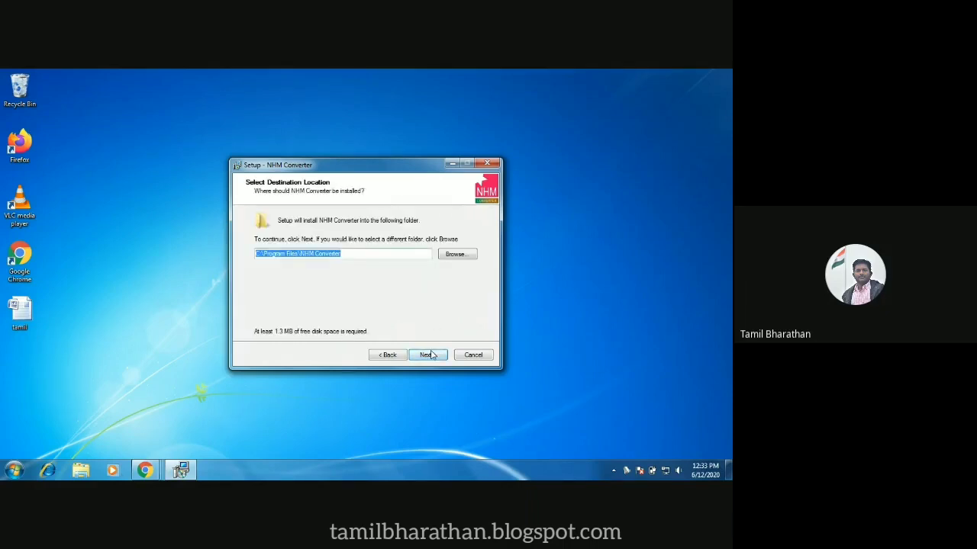
{"action": "left_click", "coordinate": [429, 356]}
{"action": "left_click", "coordinate": [429, 356]}
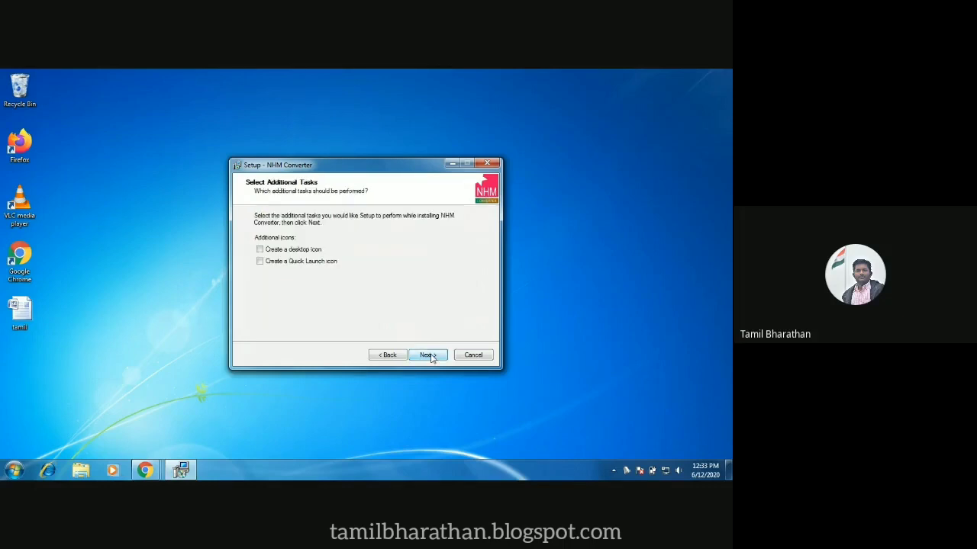
{"action": "left_click", "coordinate": [425, 358]}
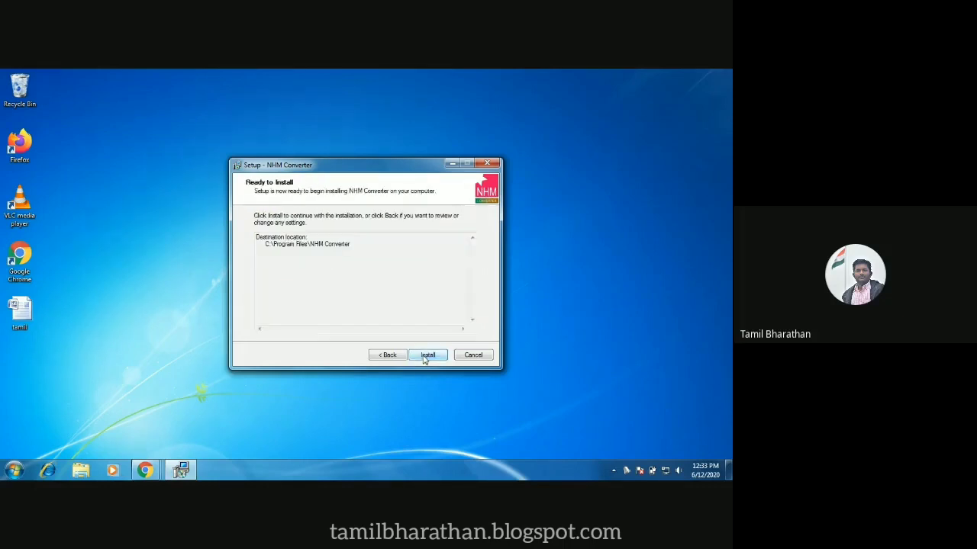
{"action": "left_click", "coordinate": [426, 354]}
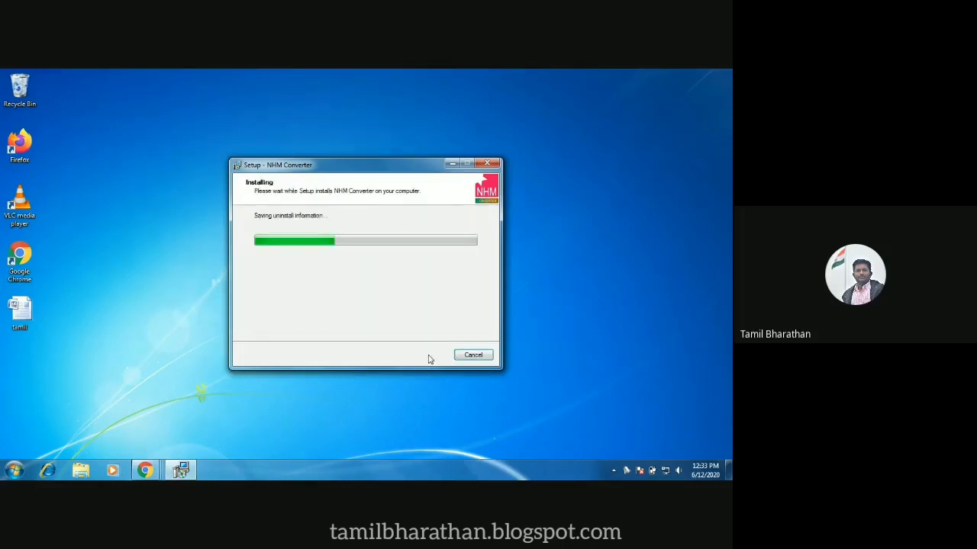
{"action": "left_click", "coordinate": [431, 355]}
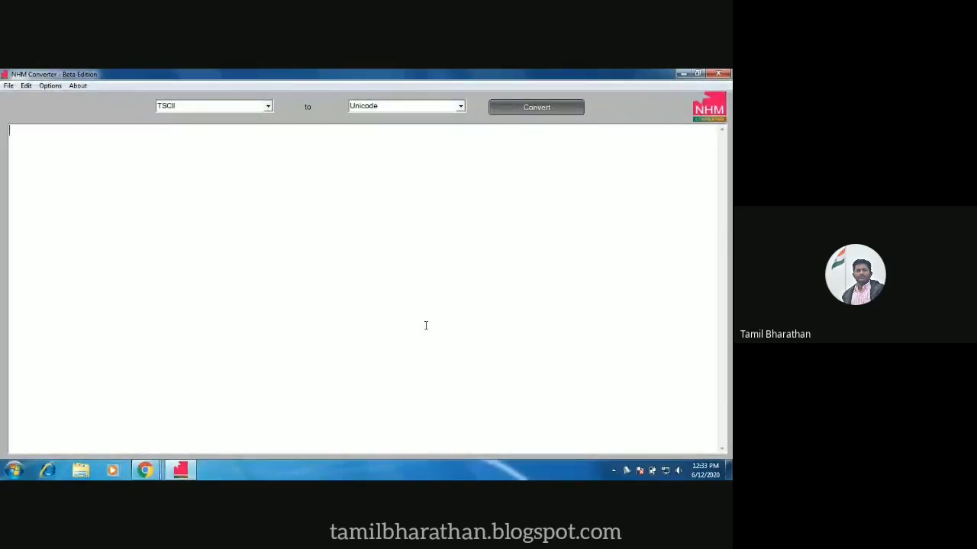
Step: Look through the source encodings that the converter offers, without changing the selection
{"action": "left_click", "coordinate": [268, 107]}
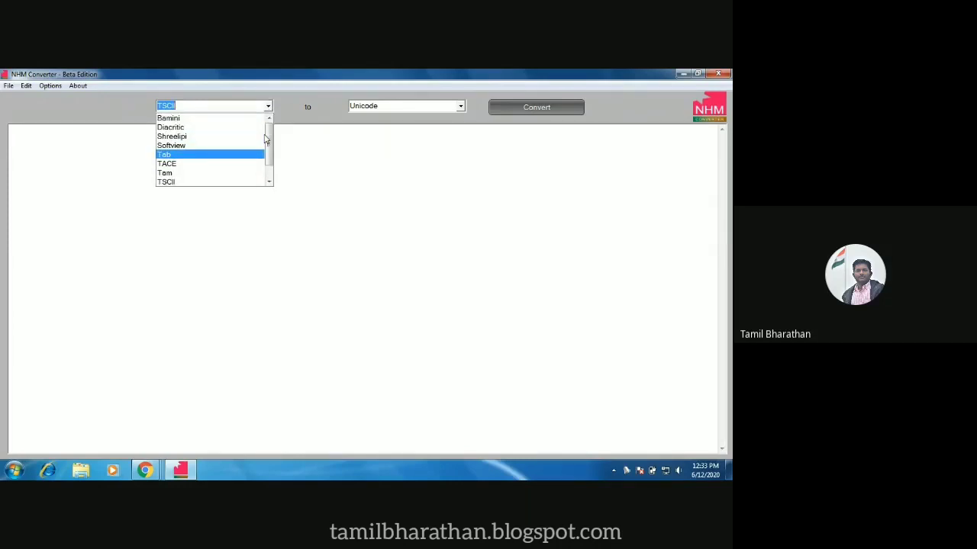
{"action": "scroll", "coordinate": [266, 139], "scroll_direction": "down", "scroll_amount": 1}
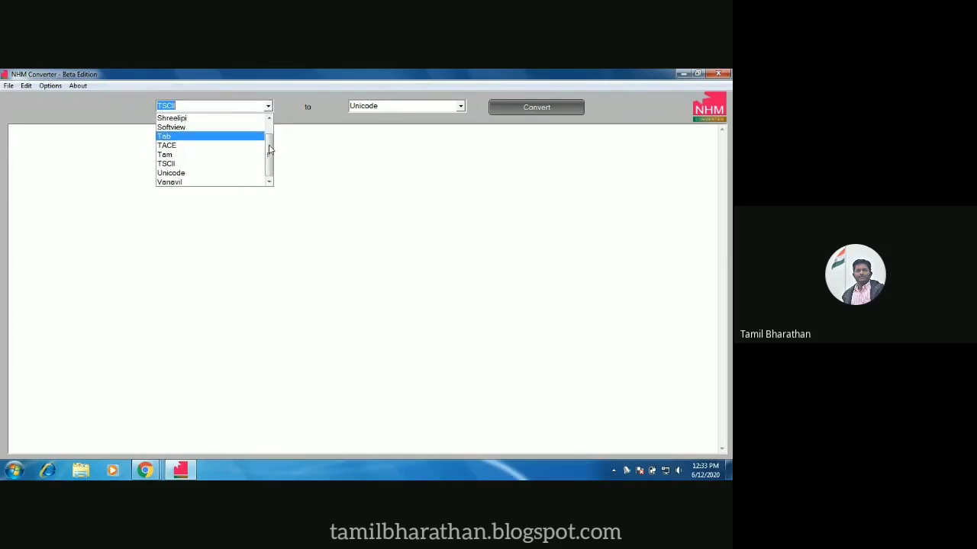
{"action": "scroll", "coordinate": [268, 149], "scroll_direction": "up", "scroll_amount": 1}
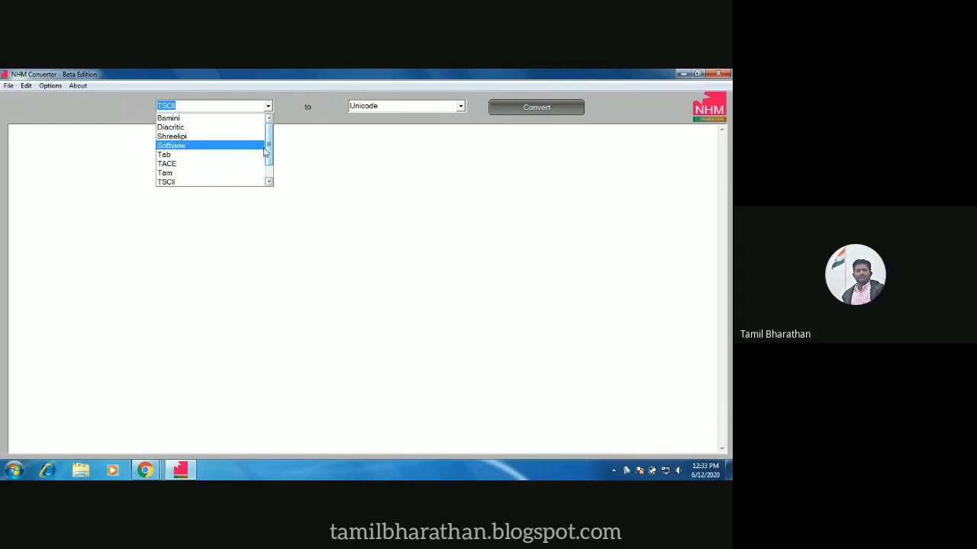
{"action": "left_click_drag", "start_coordinate": [269, 157], "coordinate": [268, 162]}
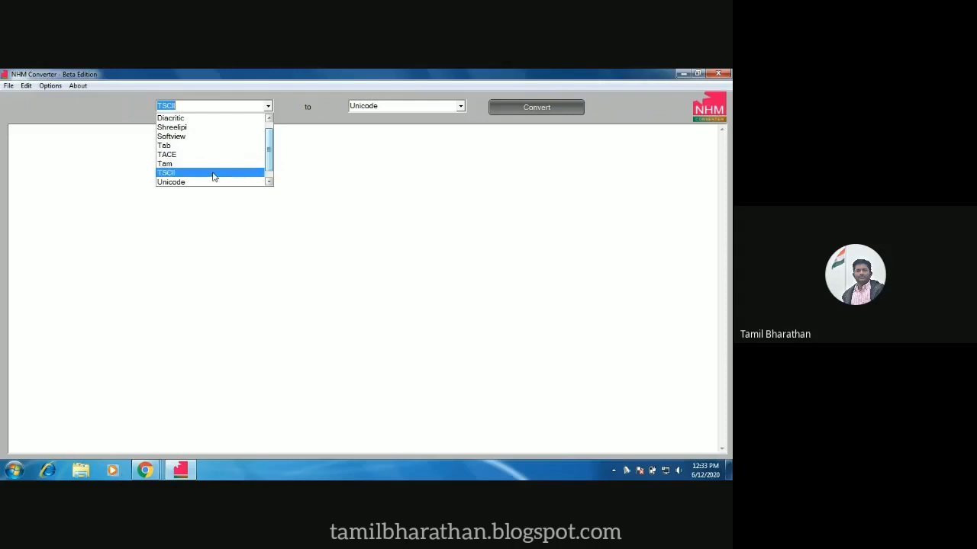
{"action": "left_click", "coordinate": [345, 157]}
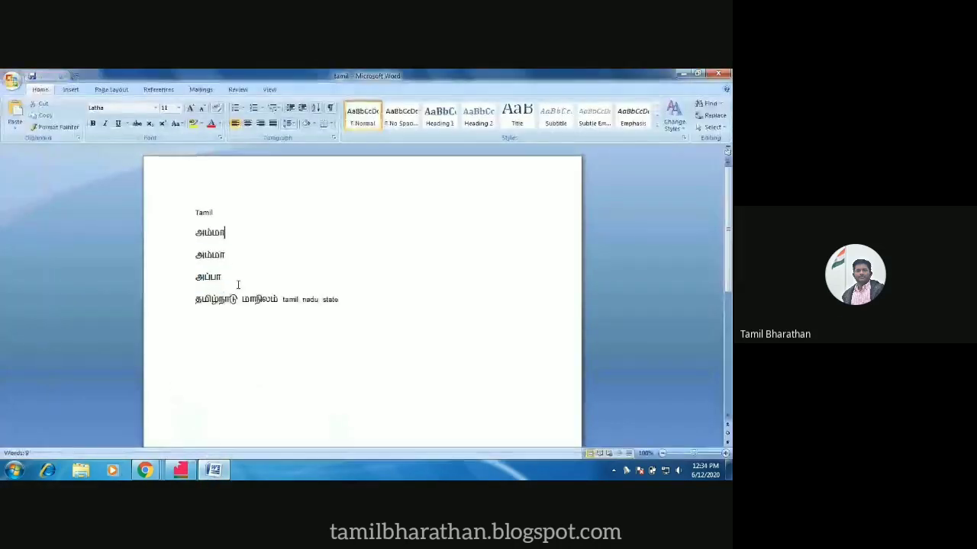
Step: Copy the adjacent lines அம்மா and அப்பா from the tamil Word document and paste them into NHM Converter
{"action": "left_click_drag", "start_coordinate": [226, 277], "coordinate": [195, 253]}
{"action": "key", "text": "ctrl+c"}
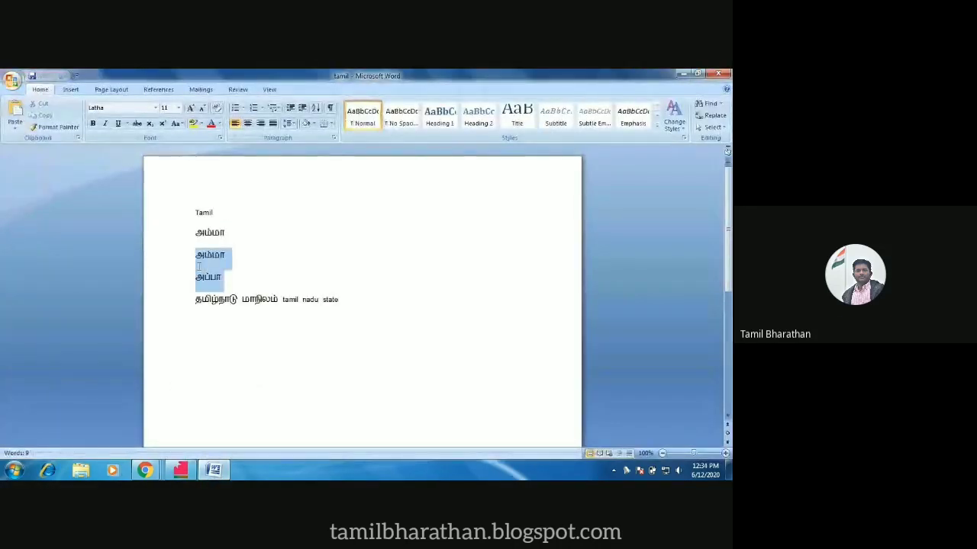
{"action": "key", "text": "alt+Tab"}
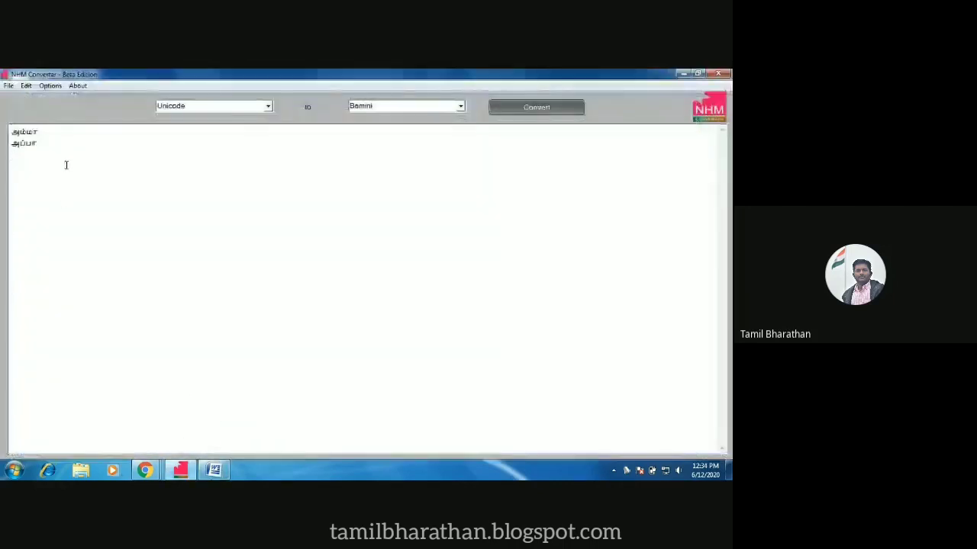
{"action": "key", "text": "ctrl+a"}
{"action": "key", "text": "ctrl+v"}
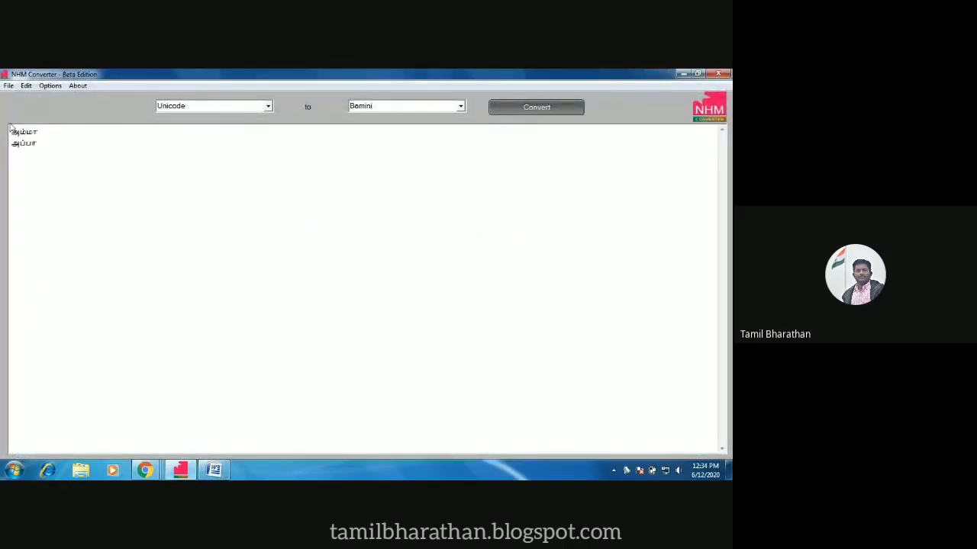
Step: Convert the pasted Tamil text from Unicode to Bamini
{"action": "left_click", "coordinate": [505, 113]}
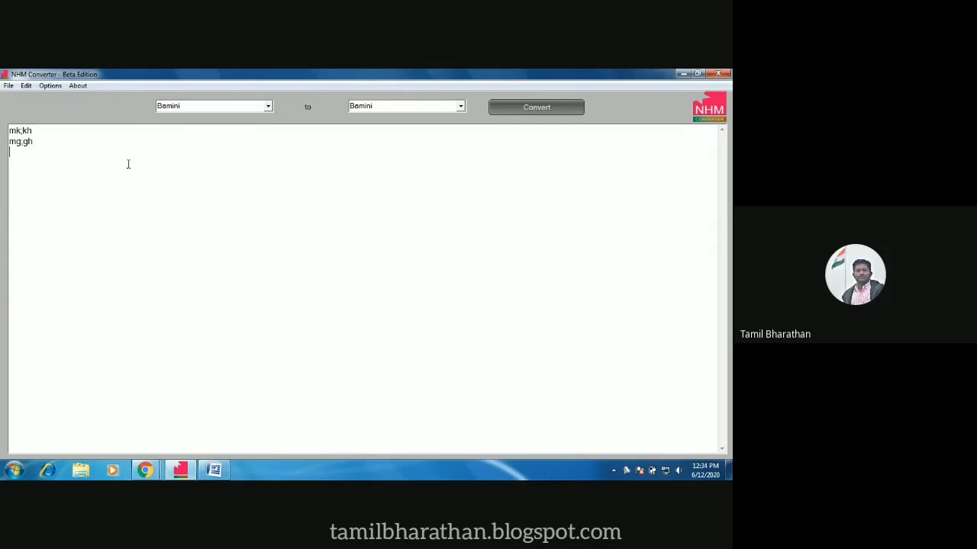
{"action": "left_click_drag", "start_coordinate": [3, 169], "coordinate": [2, 133]}
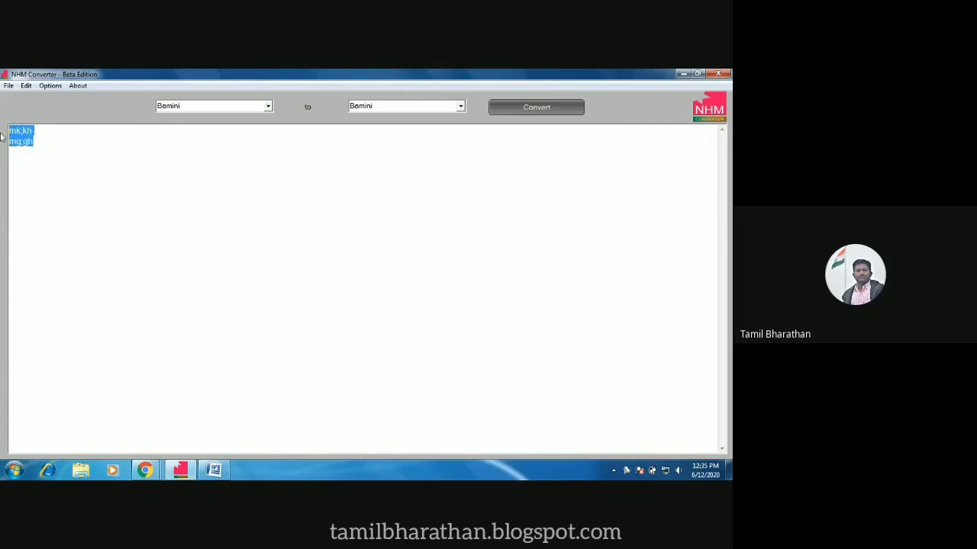
{"action": "left_click", "coordinate": [145, 226]}
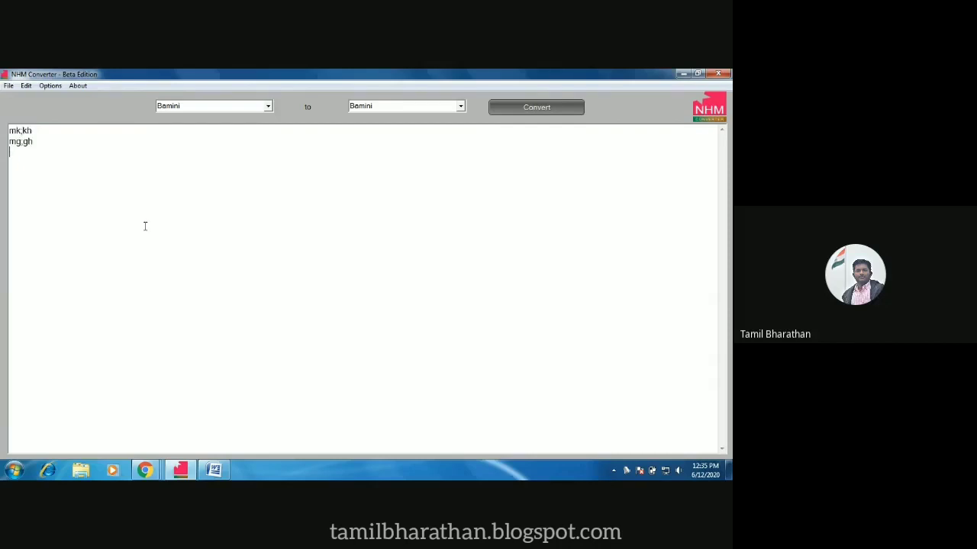
Step: Set the target encoding to Unicode and convert the Bamini text back
{"action": "left_click", "coordinate": [460, 107]}
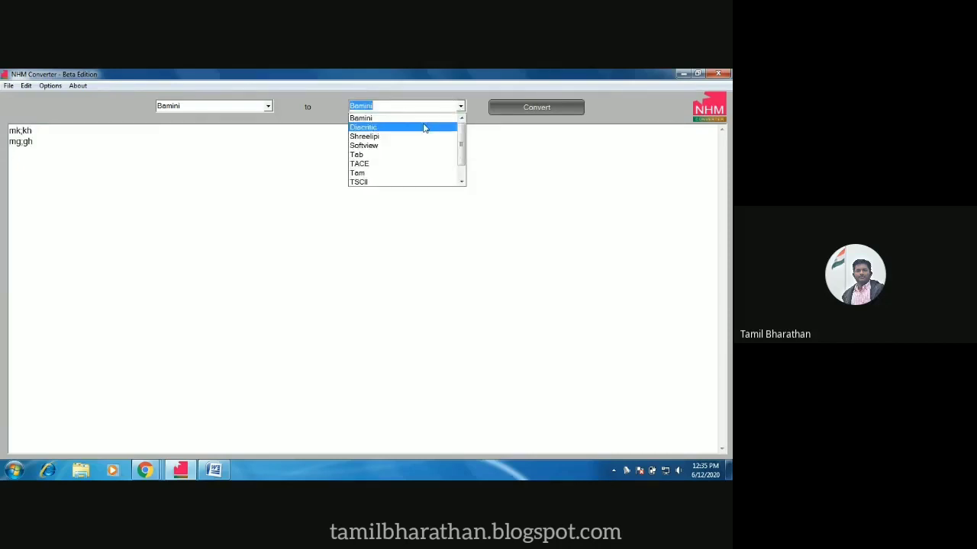
{"action": "scroll", "coordinate": [374, 164], "scroll_direction": "down", "scroll_amount": 1}
{"action": "left_click", "coordinate": [377, 174]}
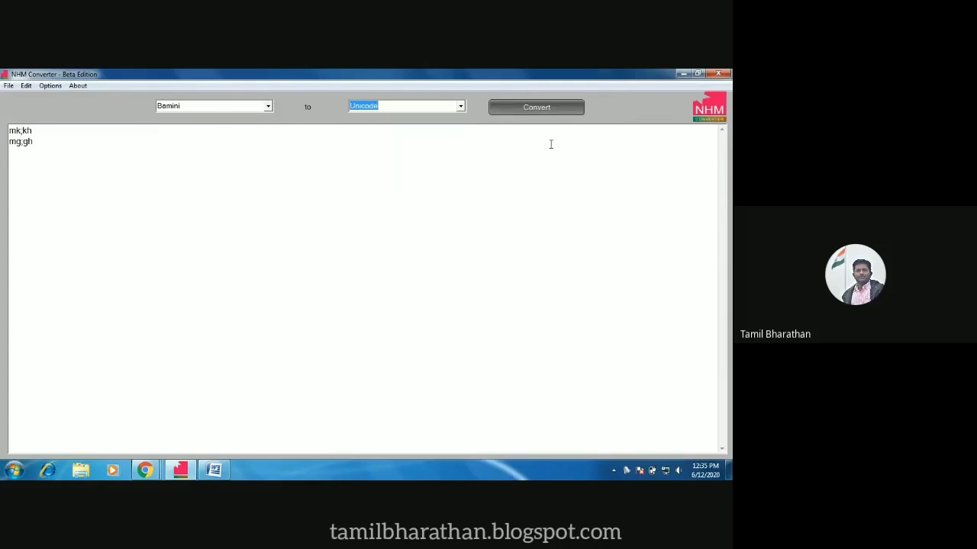
{"action": "left_click", "coordinate": [540, 111]}
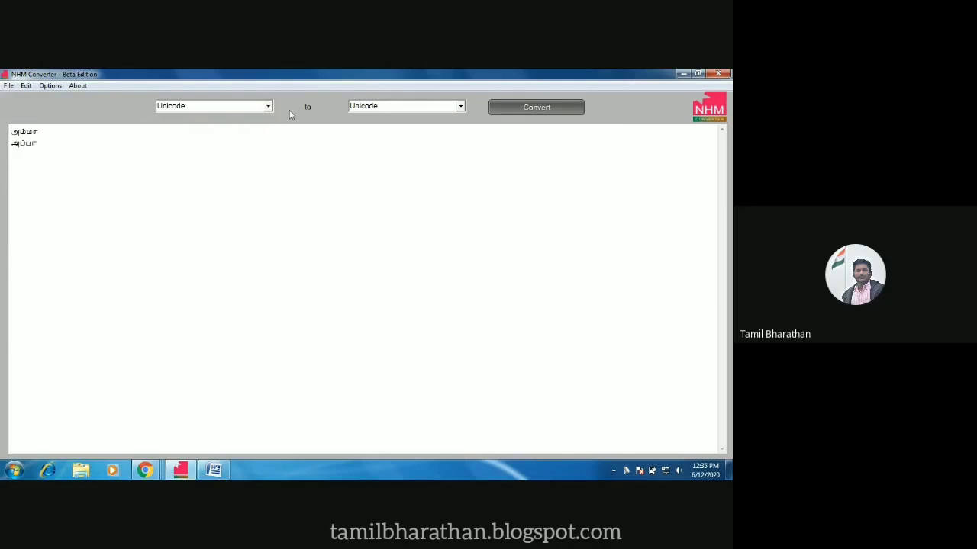
Step: Look through the source and target encodings that the converter offers, keeping both set to Unicode
{"action": "left_click", "coordinate": [269, 107]}
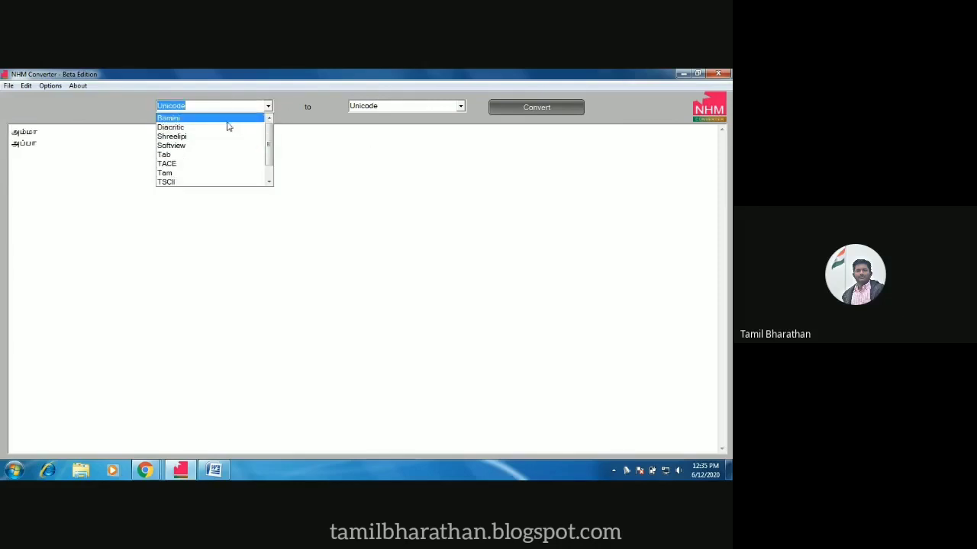
{"action": "left_click", "coordinate": [122, 171]}
{"action": "left_click", "coordinate": [123, 170]}
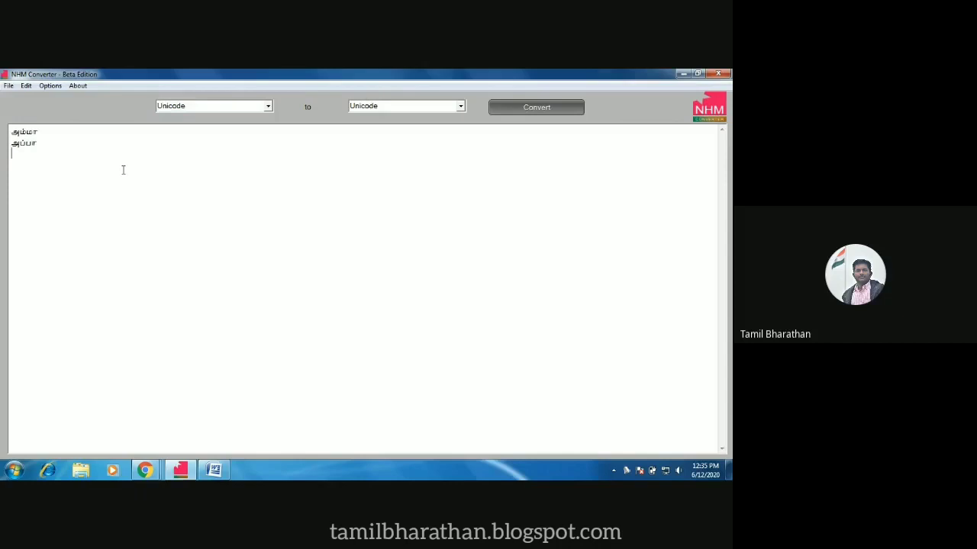
{"action": "left_click", "coordinate": [461, 108]}
{"action": "scroll", "coordinate": [436, 181], "scroll_direction": "up", "scroll_amount": 2}
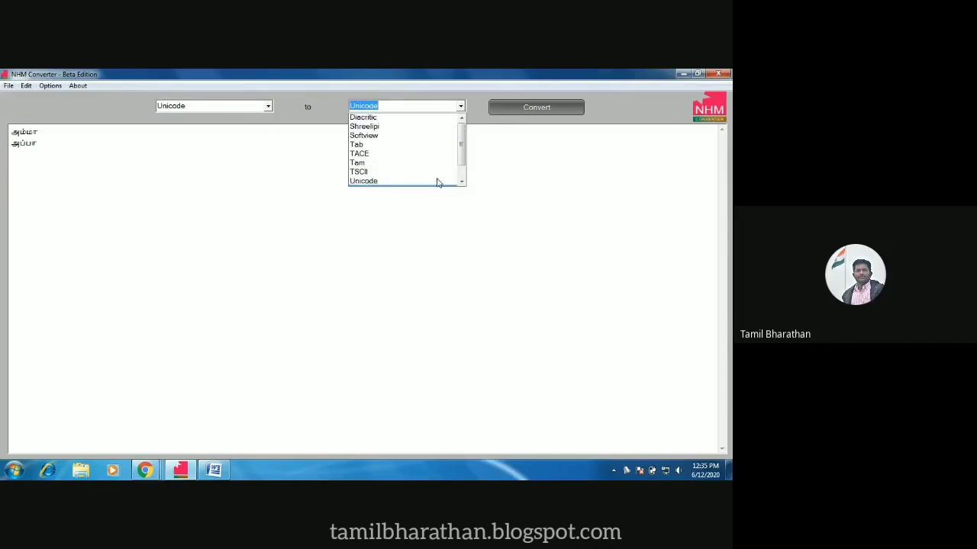
{"action": "left_click", "coordinate": [523, 110]}
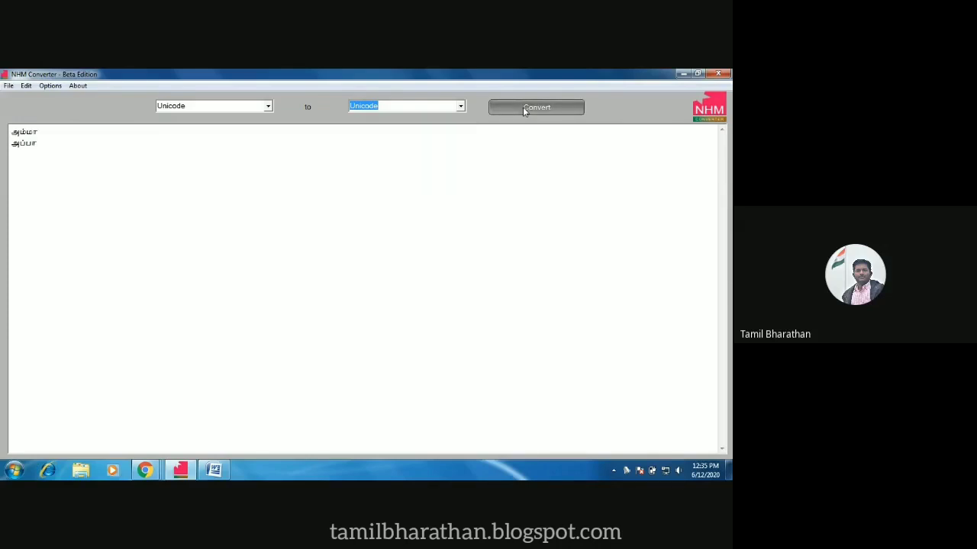
{"action": "left_click", "coordinate": [523, 111]}
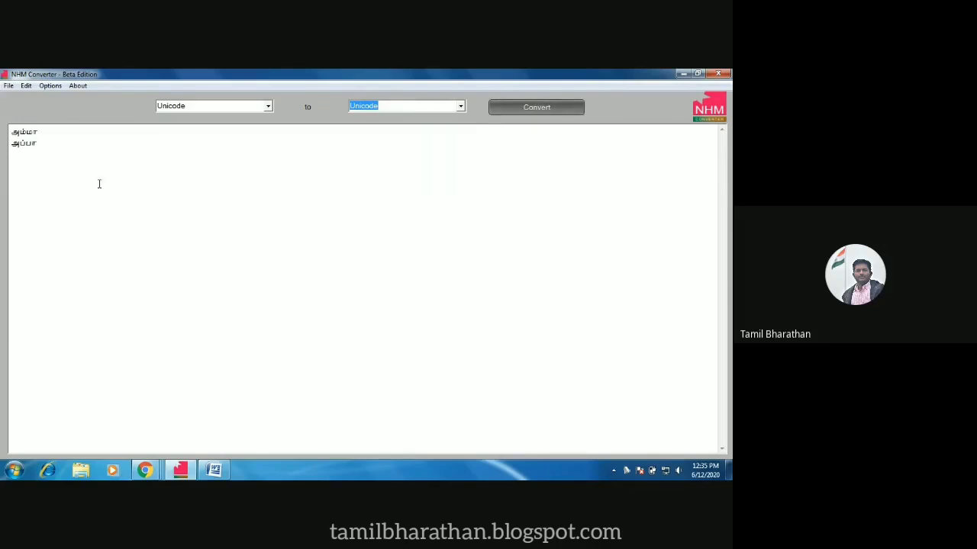
Step: Convert the lines அம்மா and அப்பா from Unicode to Bamini and back to Unicode
{"action": "left_click", "coordinate": [435, 107]}
{"action": "left_click", "coordinate": [460, 107]}
{"action": "left_click", "coordinate": [404, 174]}
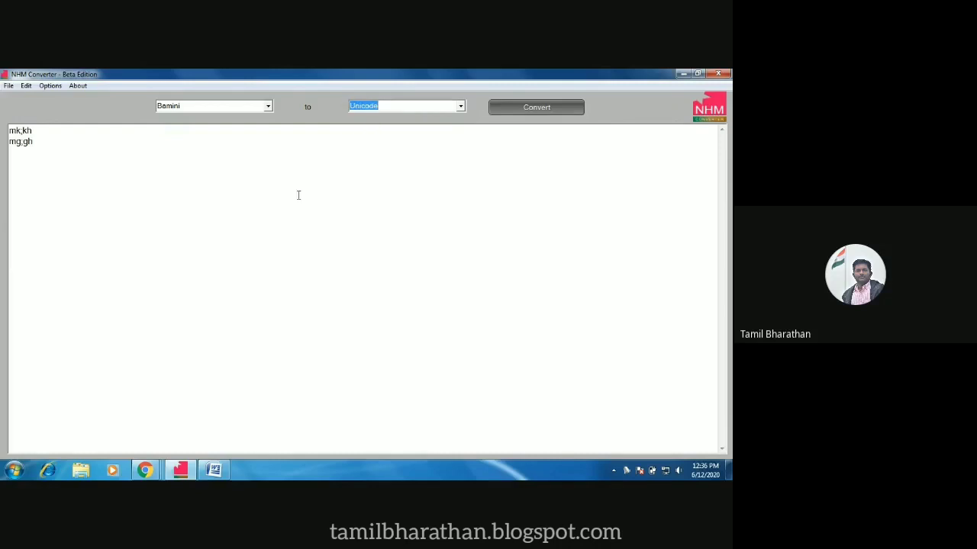
{"action": "left_click", "coordinate": [542, 111]}
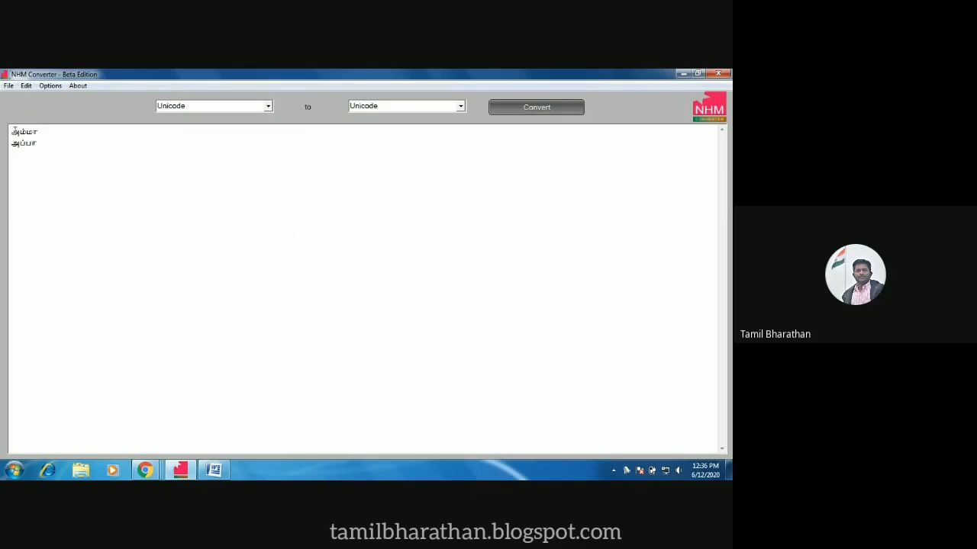
Step: Set the target encoding to Diacritic and convert the two Unicode lines
{"action": "left_click", "coordinate": [460, 106]}
{"action": "scroll", "coordinate": [393, 160], "scroll_direction": "up", "scroll_amount": 1}
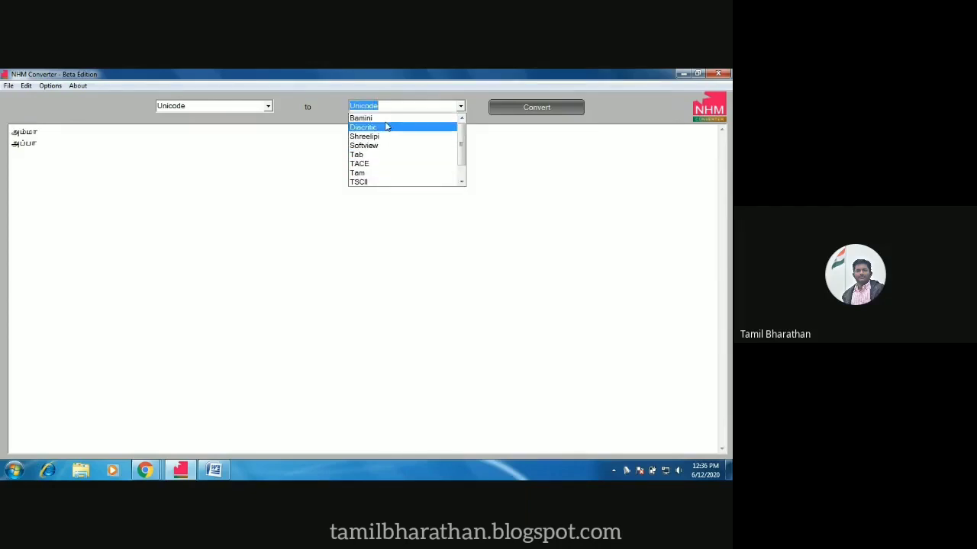
{"action": "left_click", "coordinate": [363, 126]}
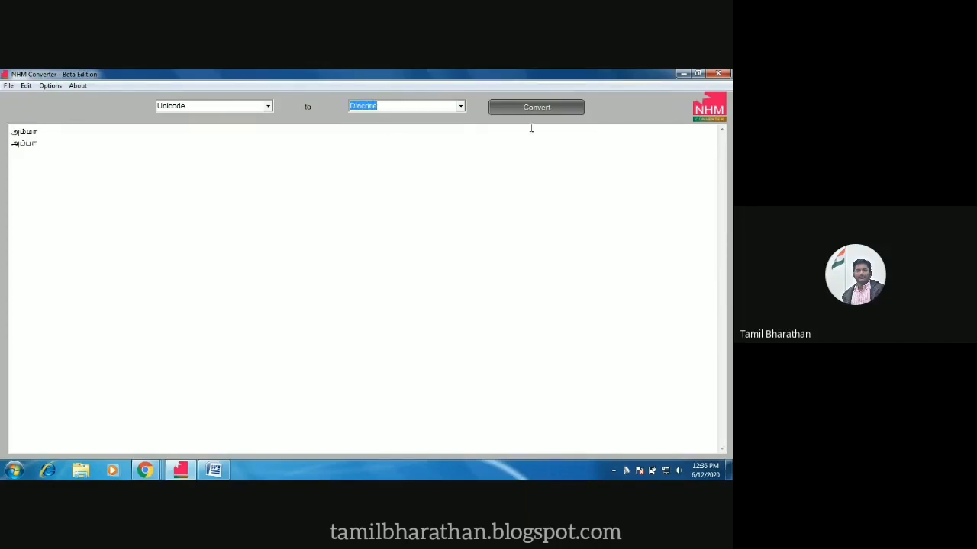
{"action": "left_click", "coordinate": [537, 109]}
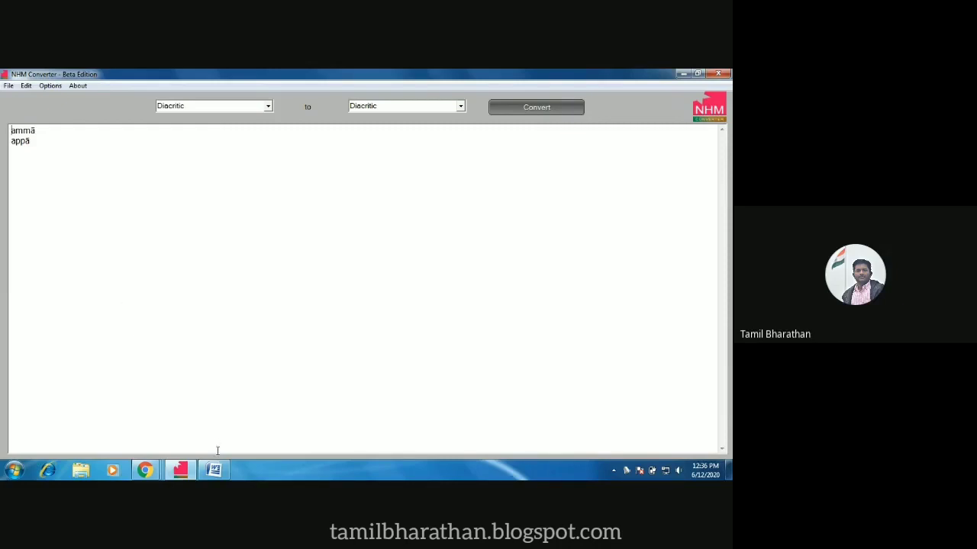
Step: Set the source encoding to Unicode and delete the converted text from the text area
{"action": "left_click", "coordinate": [267, 107]}
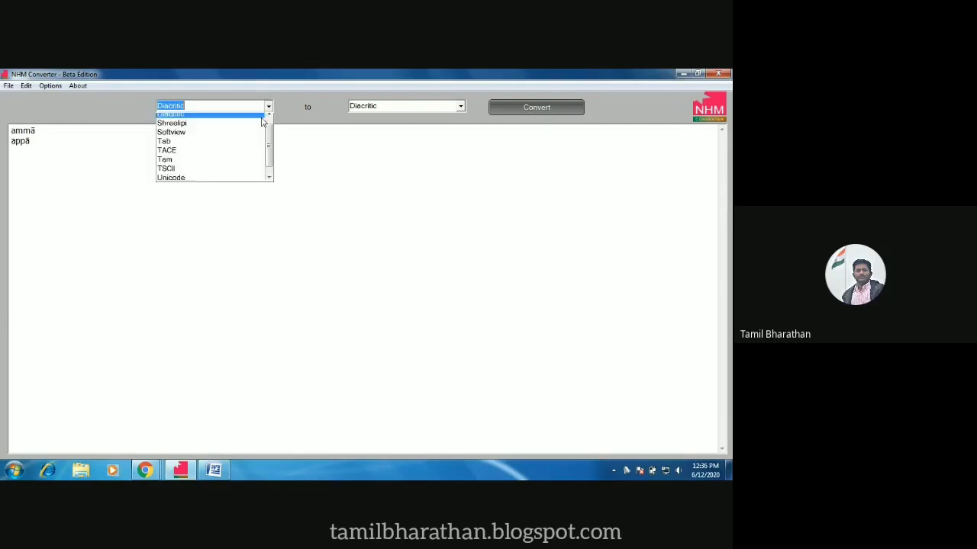
{"action": "left_click", "coordinate": [205, 183]}
{"action": "left_click_drag", "start_coordinate": [38, 142], "coordinate": [0, 112]}
{"action": "key", "text": "Delete"}
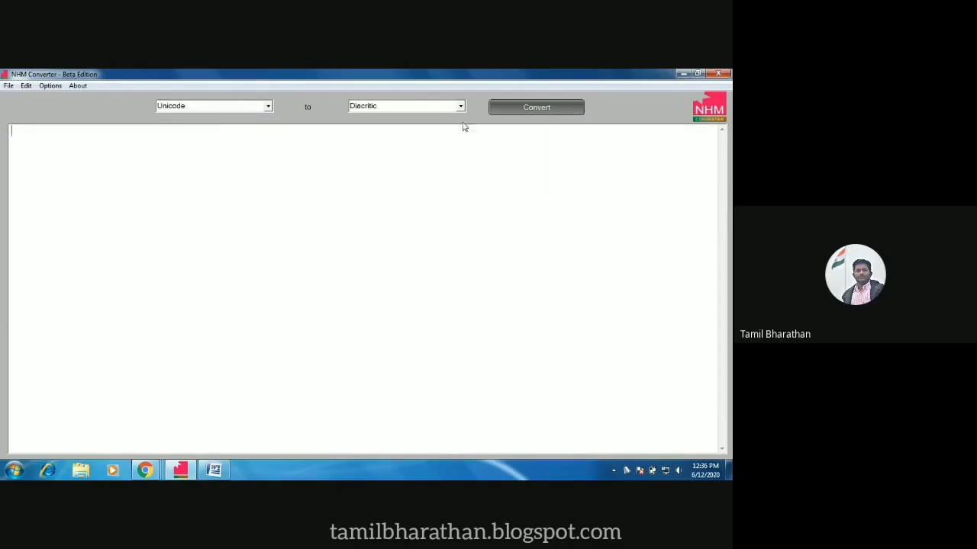
Step: Switch the keyboard to Tamil Phonetic Unicode and write தமிழ்நாடு மாநிலம் தற்போது 38 மாவட்டங்களை உள்ளடக்கியது
{"action": "left_click", "coordinate": [628, 471]}
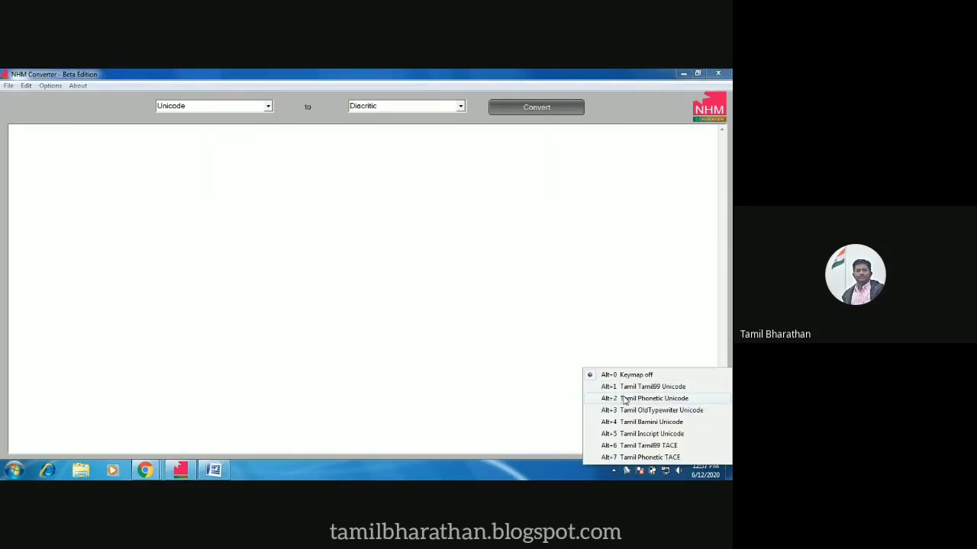
{"action": "left_click", "coordinate": [624, 399]}
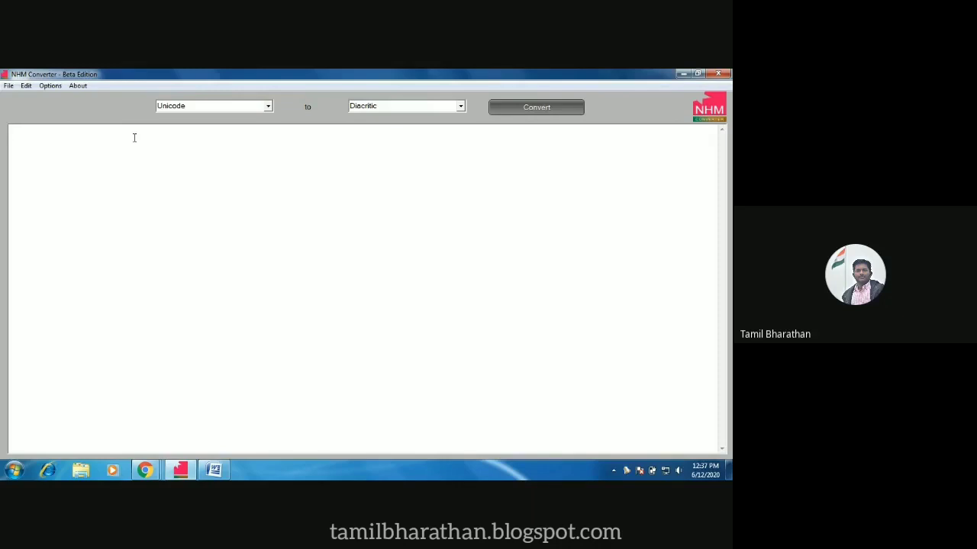
{"action": "type", "text": "தமிழ்நாடு மாநில்ம் தற்போது"}
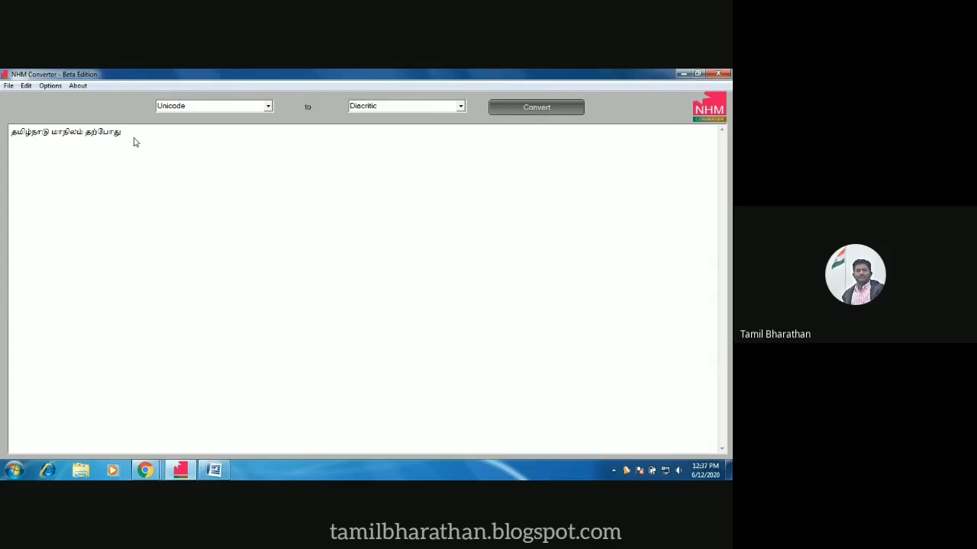
{"action": "type", "text": " 38 மாவட்டங்களை உள்ளடக்கியது."}
Step: Convert the new Tamil sentence from Unicode to Diacritic and back to Unicode
{"action": "left_click", "coordinate": [461, 106]}
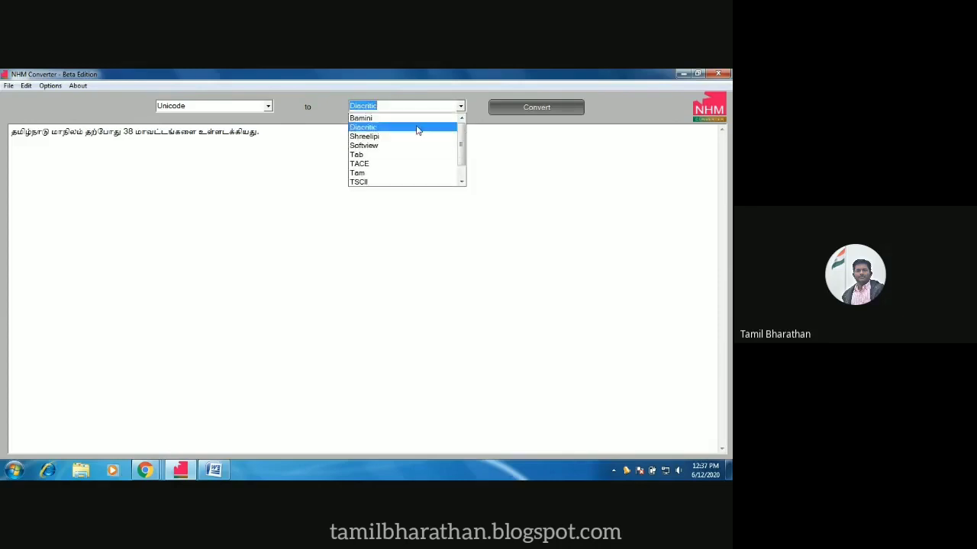
{"action": "left_click", "coordinate": [418, 127]}
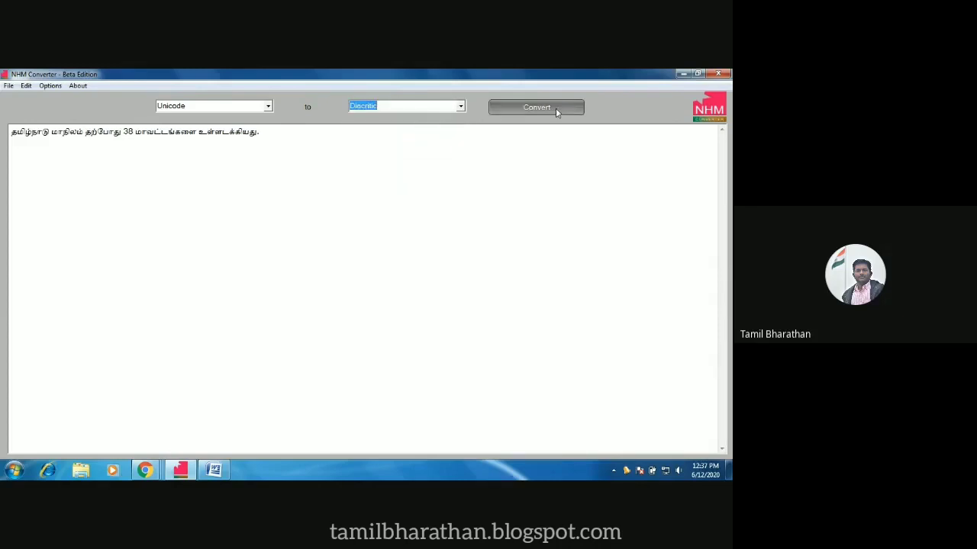
{"action": "left_click", "coordinate": [543, 149]}
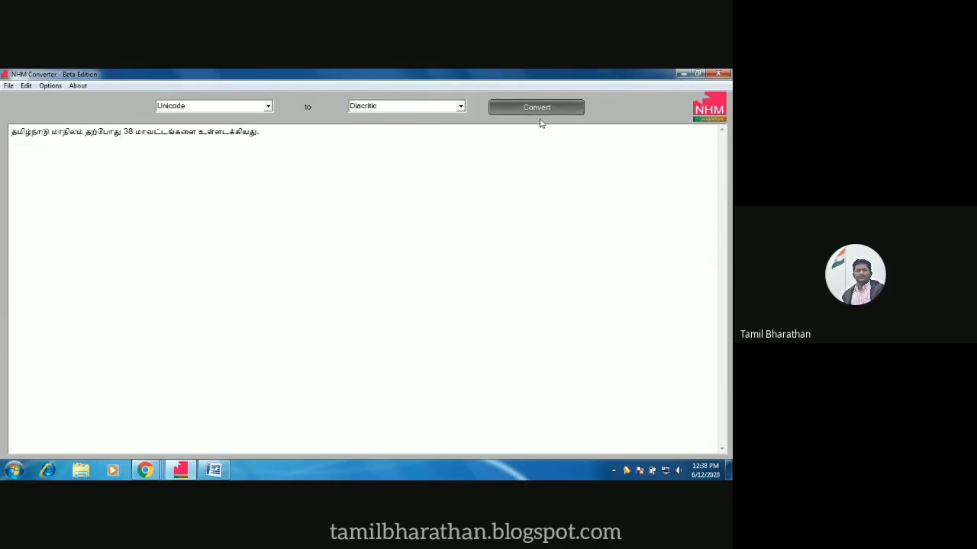
{"action": "left_click", "coordinate": [540, 115]}
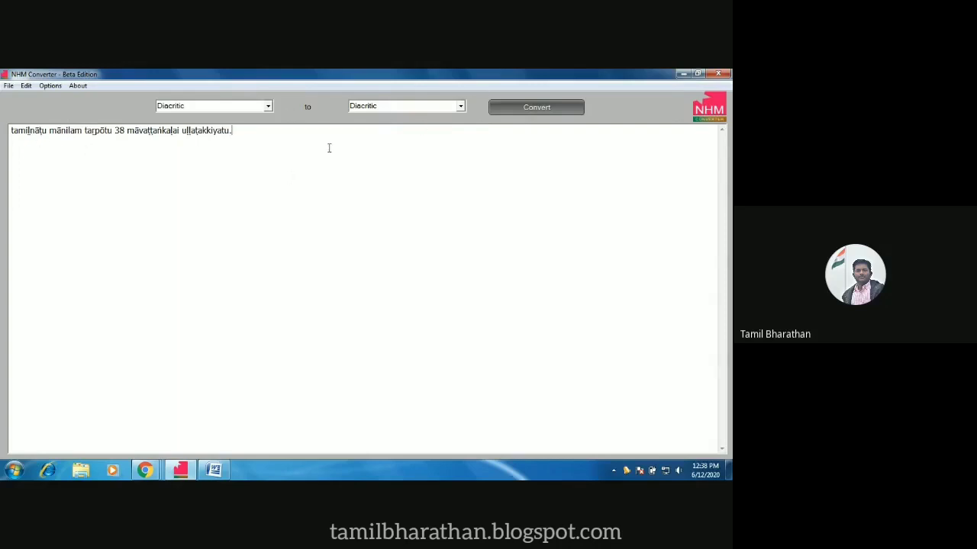
{"action": "left_click", "coordinate": [460, 106]}
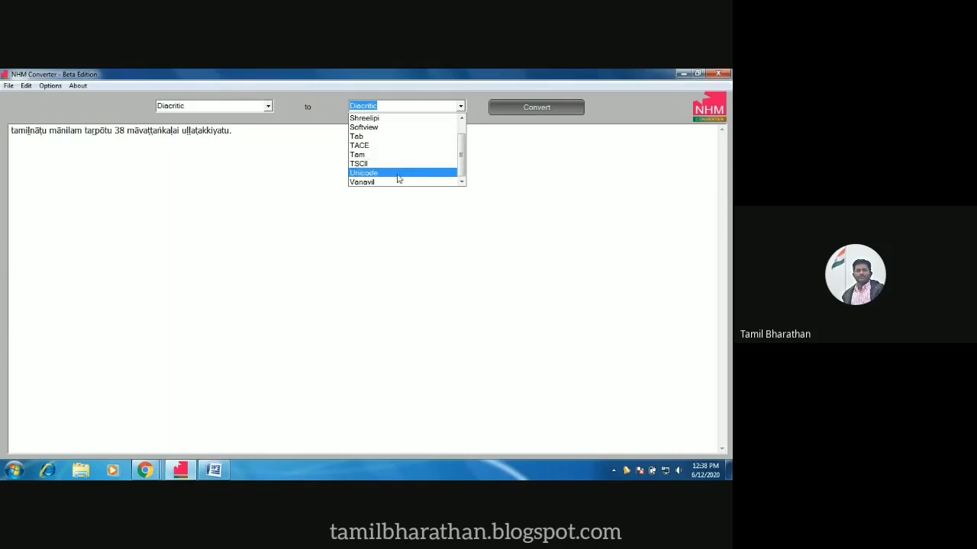
{"action": "left_click", "coordinate": [399, 173]}
{"action": "left_click", "coordinate": [572, 106]}
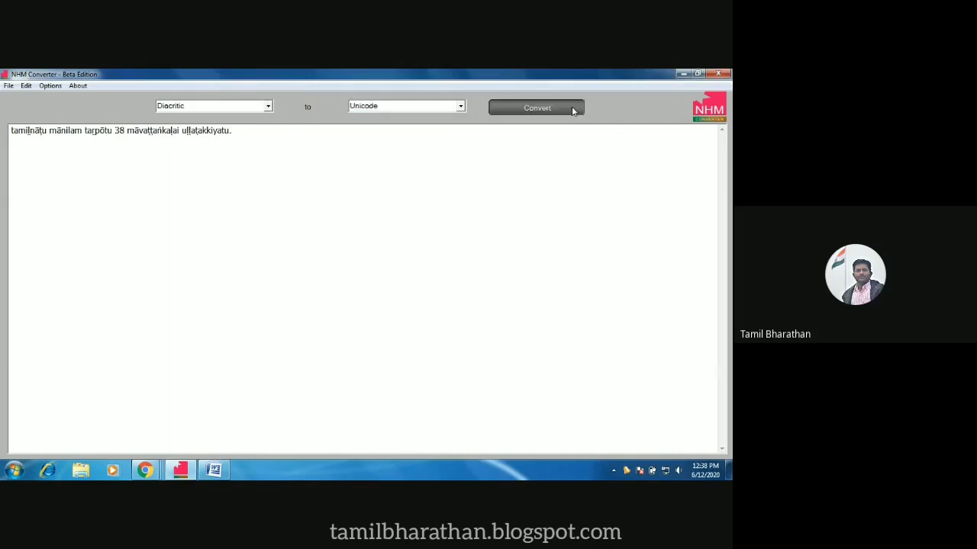
Step: Convert the Tamil sentence from Unicode to Vanavil, and the Vanavil result to Bamini
{"action": "left_click", "coordinate": [460, 106]}
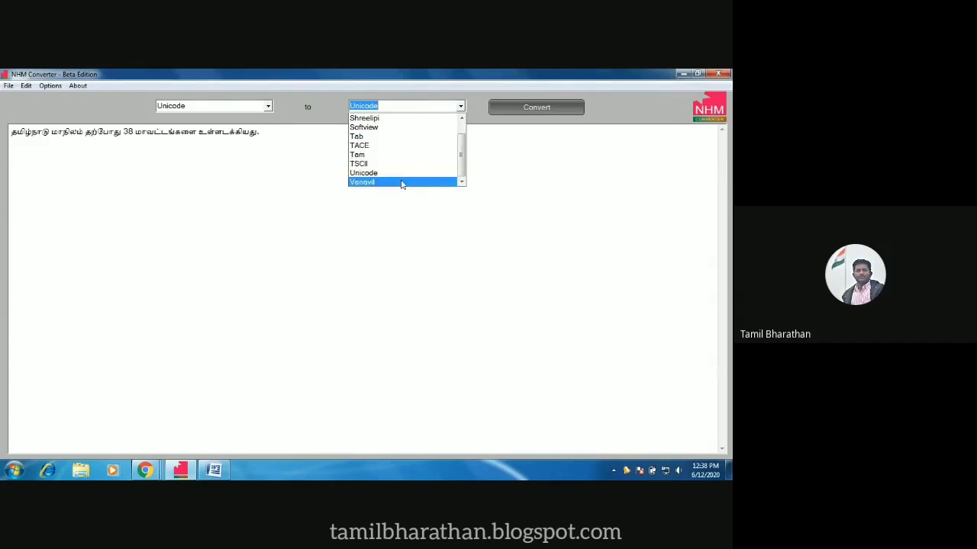
{"action": "left_click", "coordinate": [401, 183]}
{"action": "left_click", "coordinate": [517, 112]}
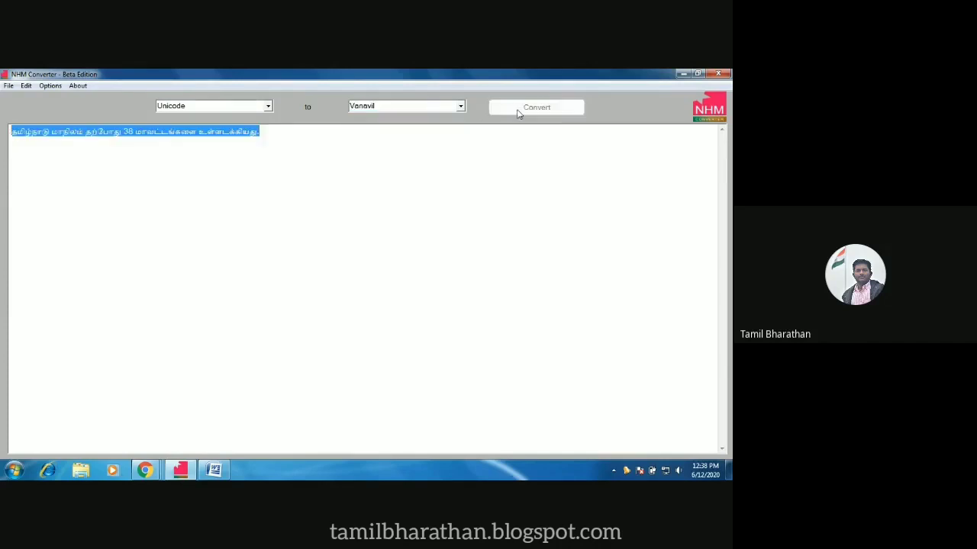
{"action": "left_click", "coordinate": [460, 107]}
{"action": "scroll", "coordinate": [422, 145], "scroll_direction": "up", "scroll_amount": 3}
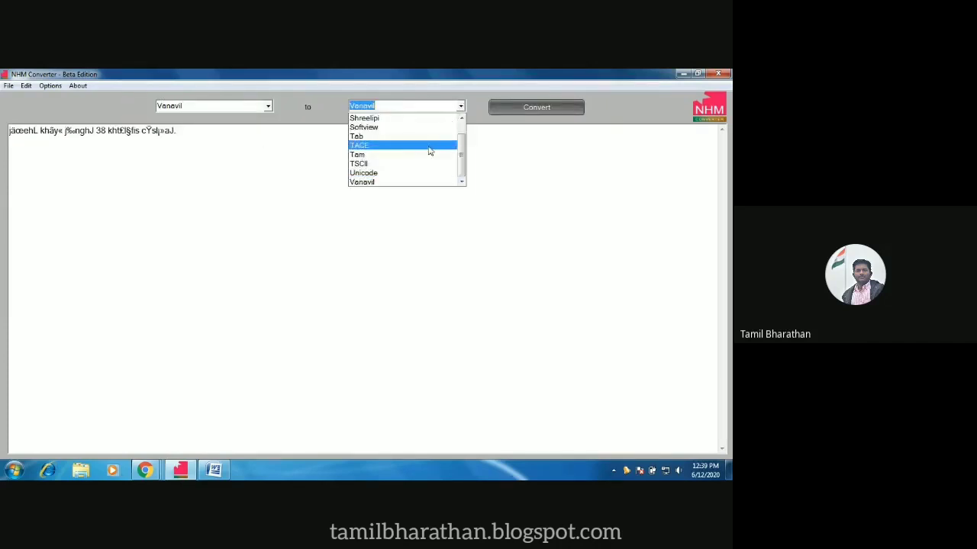
{"action": "left_click", "coordinate": [418, 118]}
{"action": "left_click", "coordinate": [537, 108]}
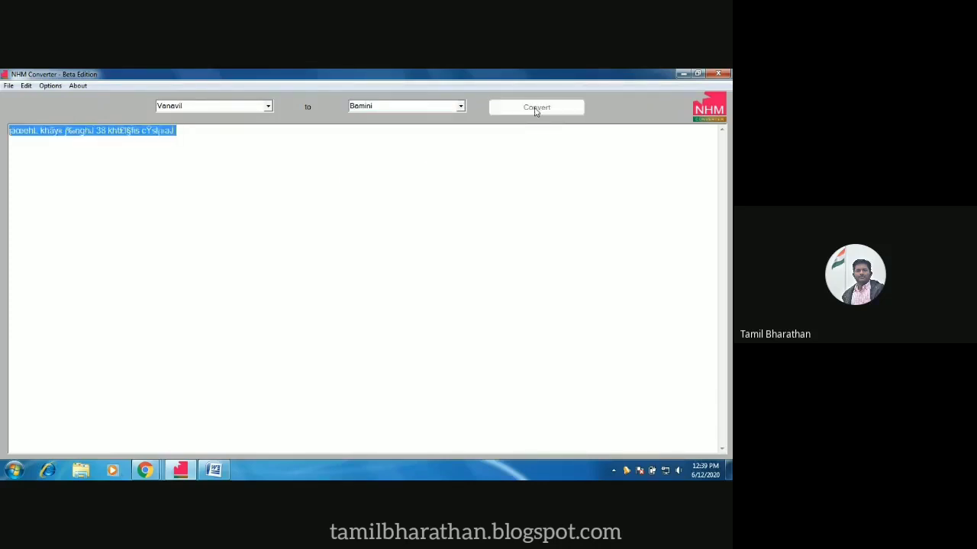
Step: Set the target encoding to Unicode and convert the Bamini sentence back
{"action": "left_click", "coordinate": [461, 107]}
{"action": "scroll", "coordinate": [425, 173], "scroll_direction": "down", "scroll_amount": 2}
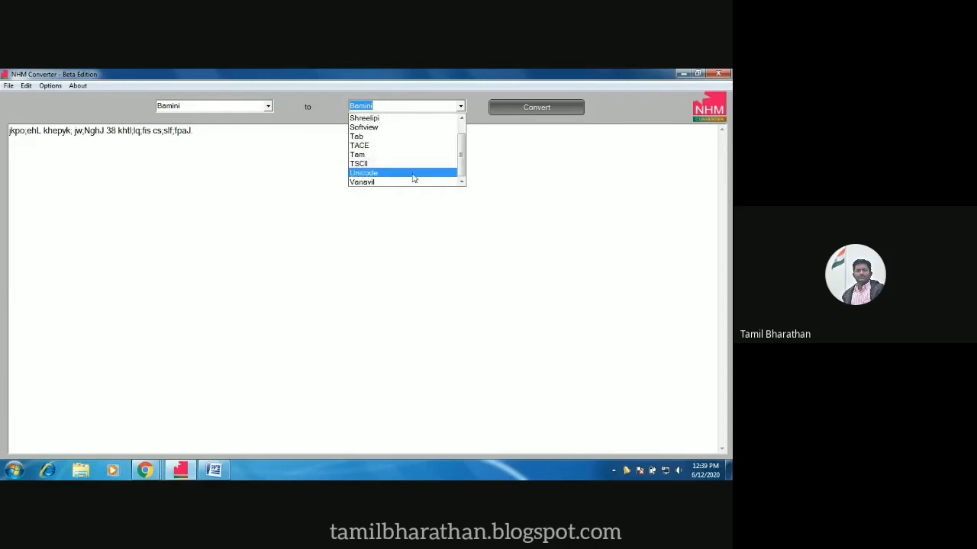
{"action": "left_click", "coordinate": [414, 177]}
{"action": "left_click", "coordinate": [539, 106]}
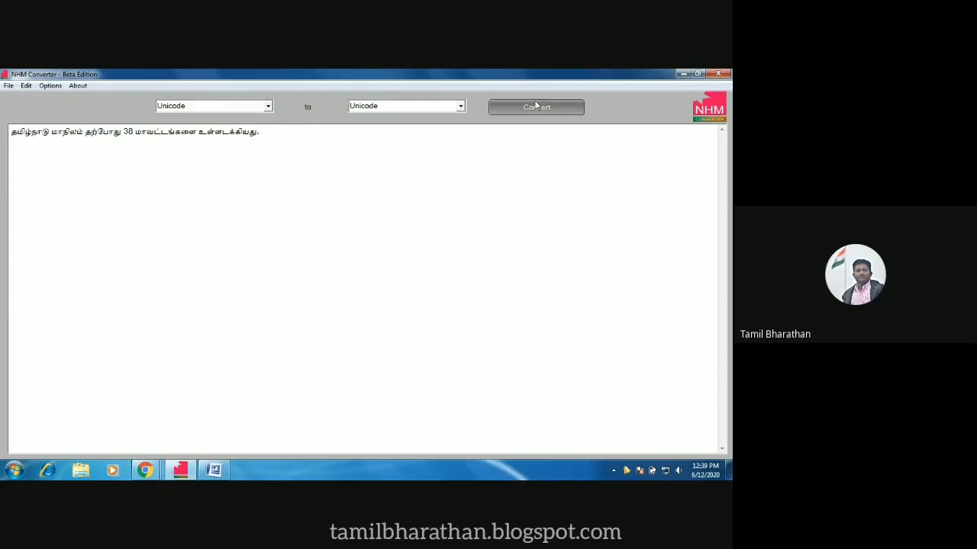
Step: Review the available target encodings without choosing another one, and close NHM Converter
{"action": "left_click", "coordinate": [461, 110]}
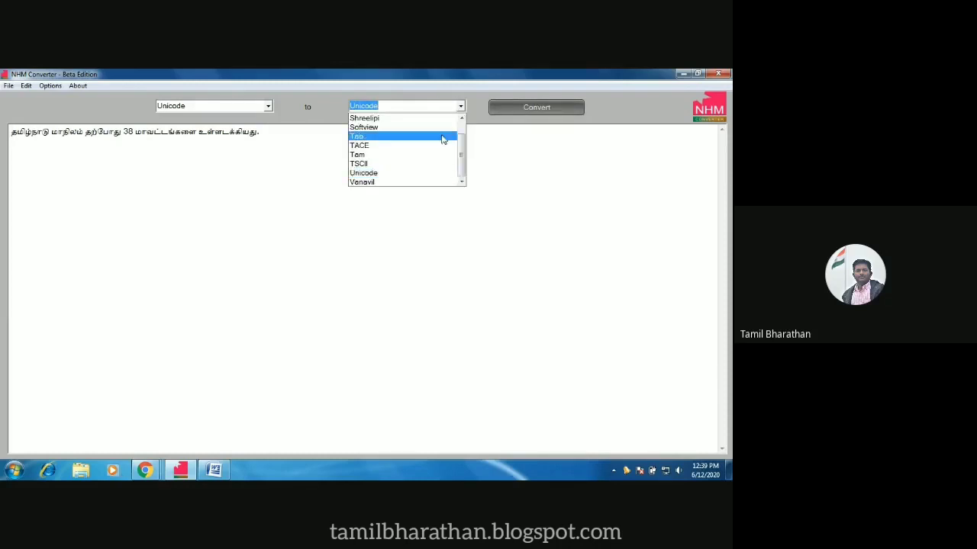
{"action": "scroll", "coordinate": [439, 135], "scroll_direction": "up", "scroll_amount": 3}
{"action": "scroll", "coordinate": [449, 170], "scroll_direction": "down", "scroll_amount": 3}
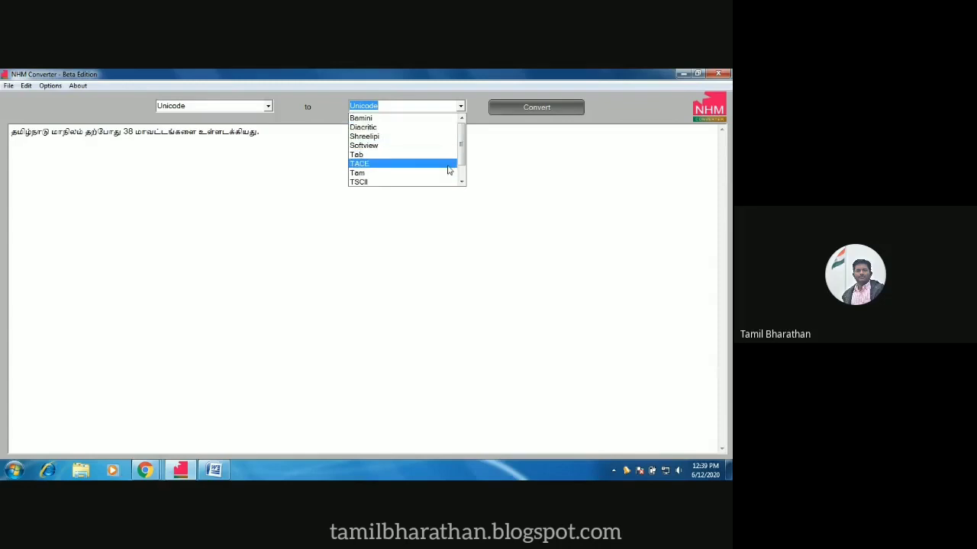
{"action": "left_click", "coordinate": [499, 163]}
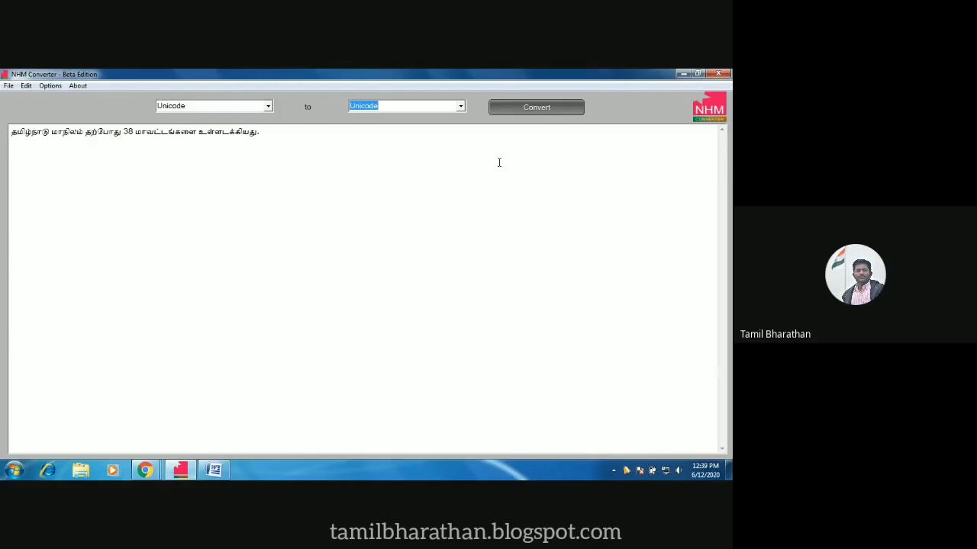
{"action": "left_click", "coordinate": [729, 74]}
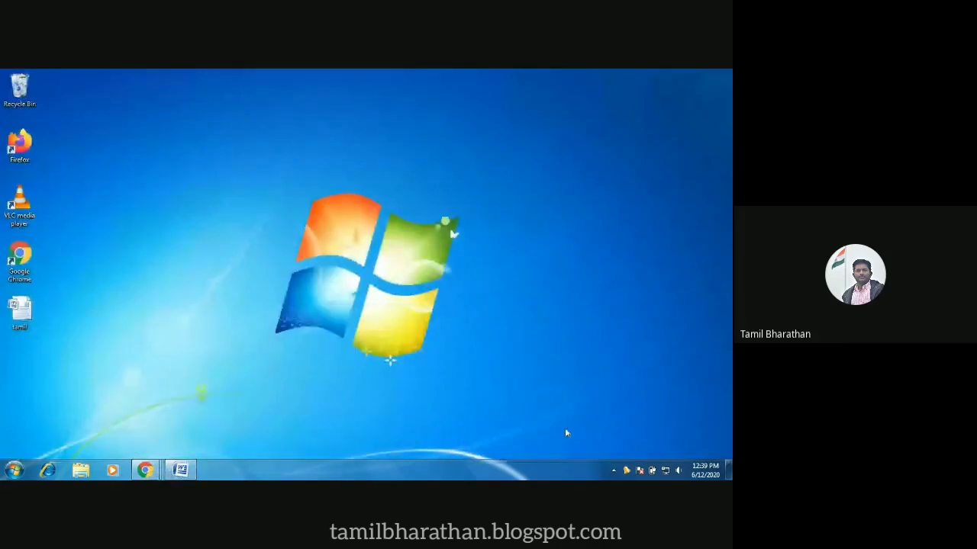
Step: Place a shortcut to NHM Writer on the Windows desktop
{"action": "left_click", "coordinate": [13, 469]}
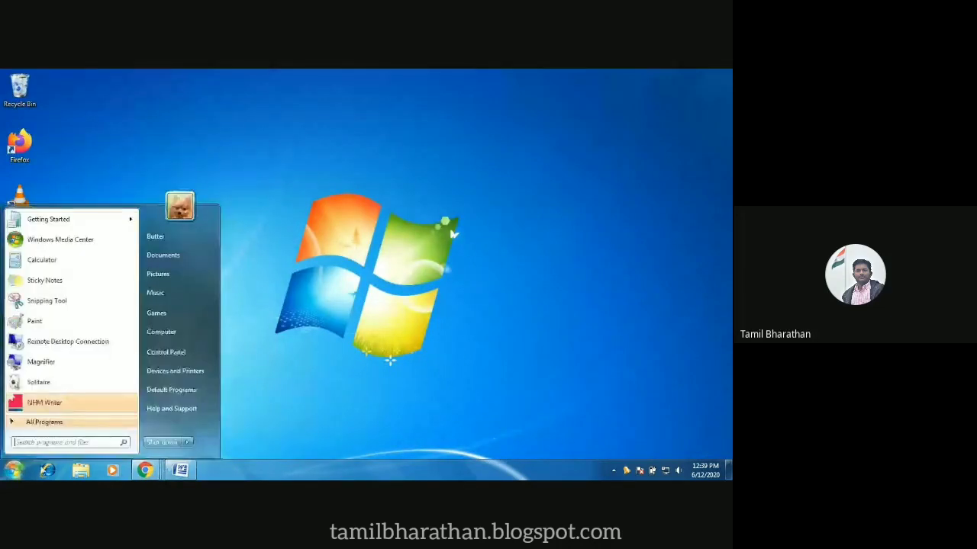
{"action": "left_click_drag", "start_coordinate": [58, 402], "coordinate": [292, 338]}
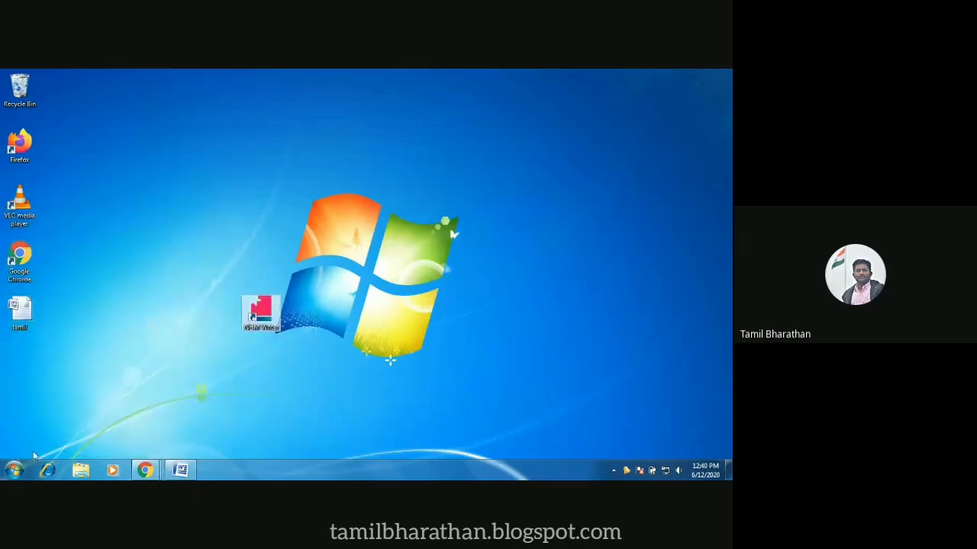
Step: Search the installed programs for "nhm" and place a shortcut to NHM Converter on the Windows desktop
{"action": "left_click", "coordinate": [4, 473]}
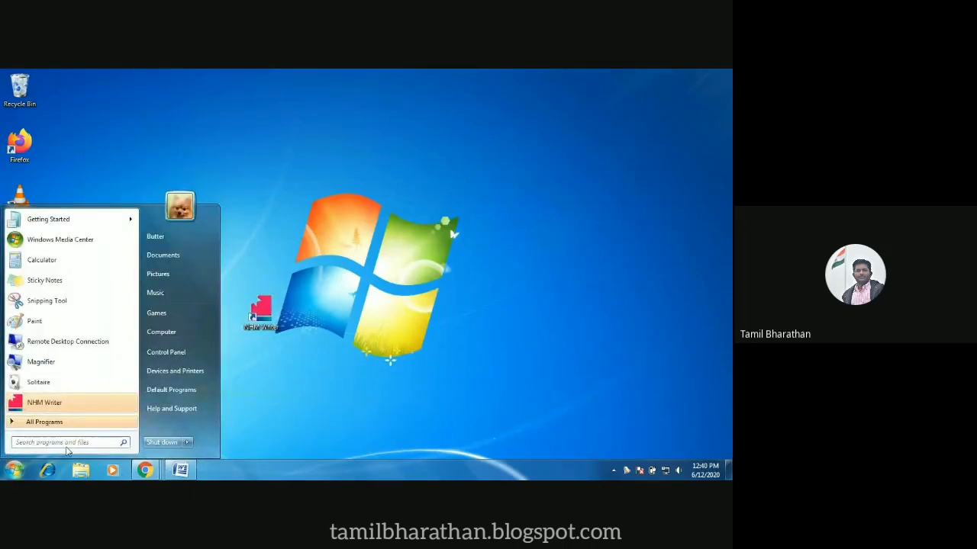
{"action": "type", "text": "nhm"}
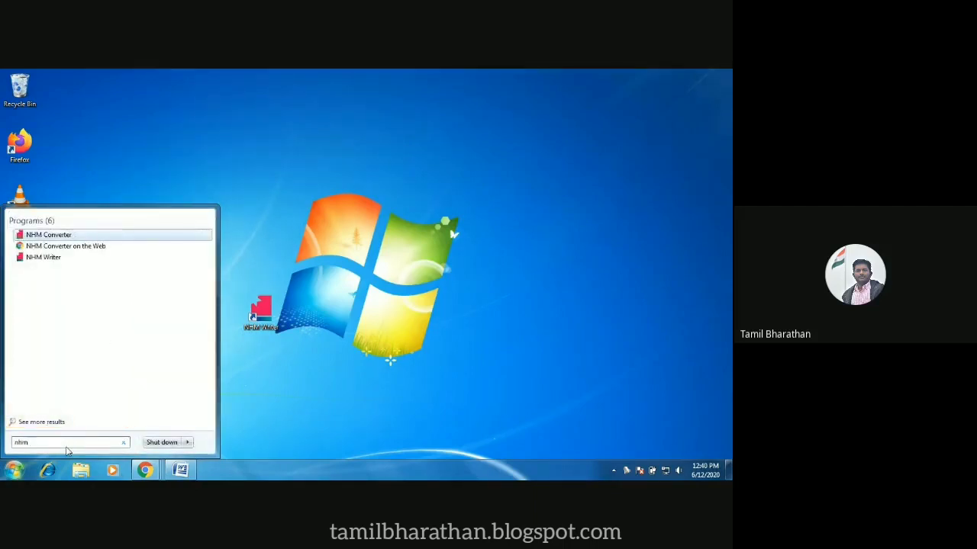
{"action": "left_click_drag", "start_coordinate": [52, 235], "coordinate": [313, 256]}
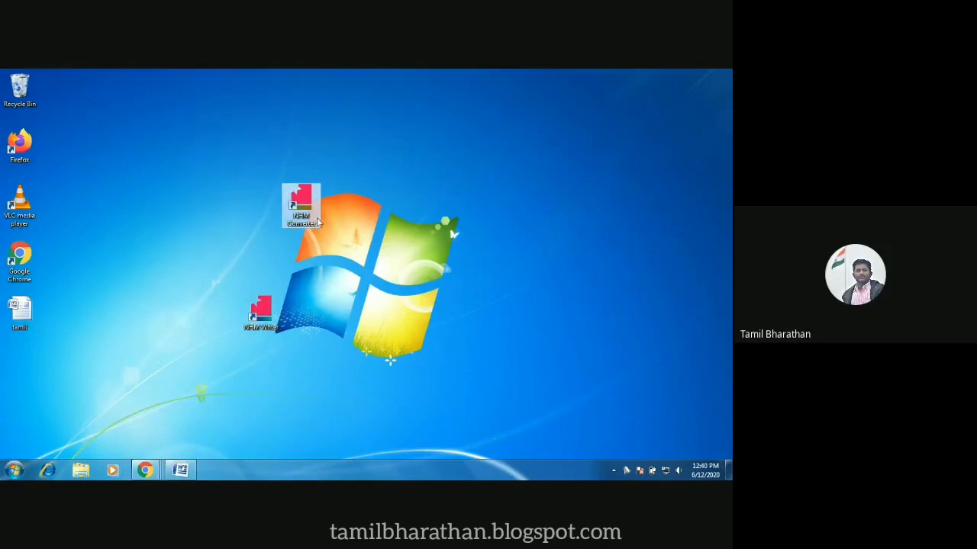
Step: Line up the NHM Converter and NHM Writer shortcuts below the tamil document in the desktop's icon column
{"action": "left_click_drag", "start_coordinate": [315, 219], "coordinate": [109, 386]}
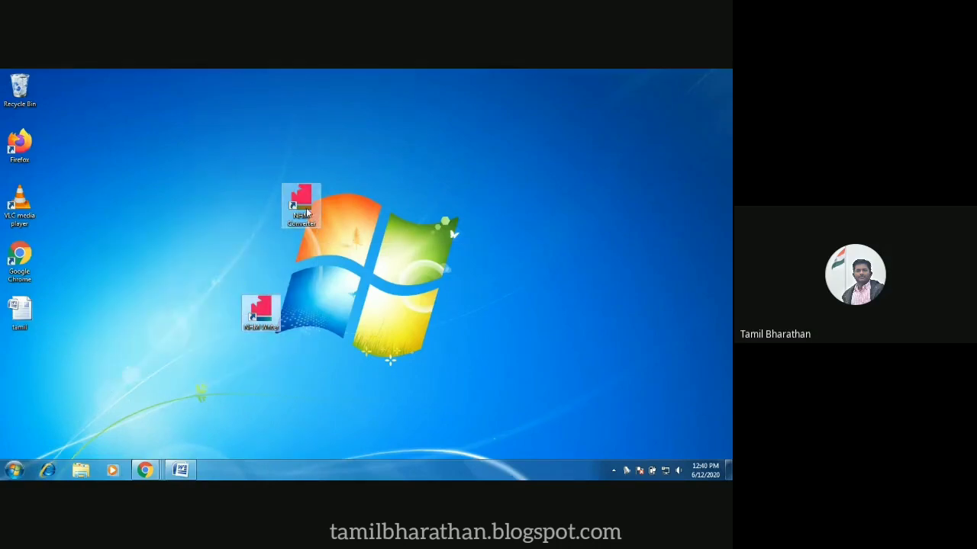
{"action": "left_click_drag", "start_coordinate": [315, 219], "coordinate": [46, 366]}
{"action": "left_click_drag", "start_coordinate": [279, 321], "coordinate": [27, 423]}
Step: Open NHM Converter from its desktop shortcut and set the source encoding to Unicode
{"action": "left_click", "coordinate": [24, 391]}
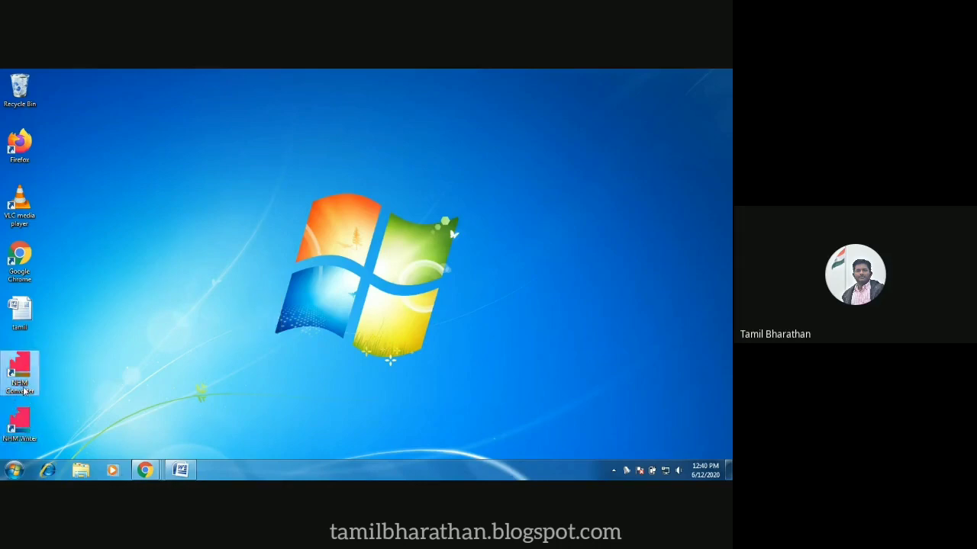
{"action": "key", "text": "Return"}
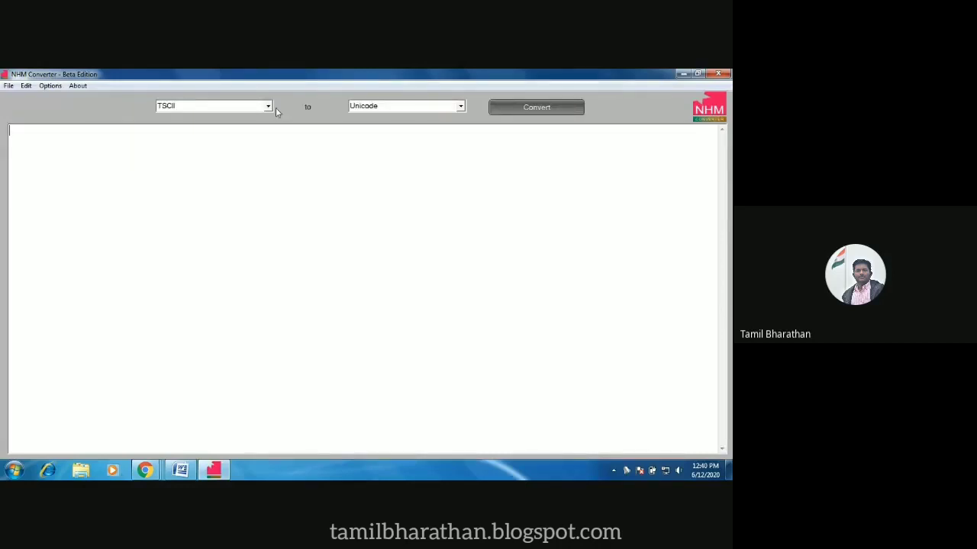
{"action": "left_click", "coordinate": [267, 110]}
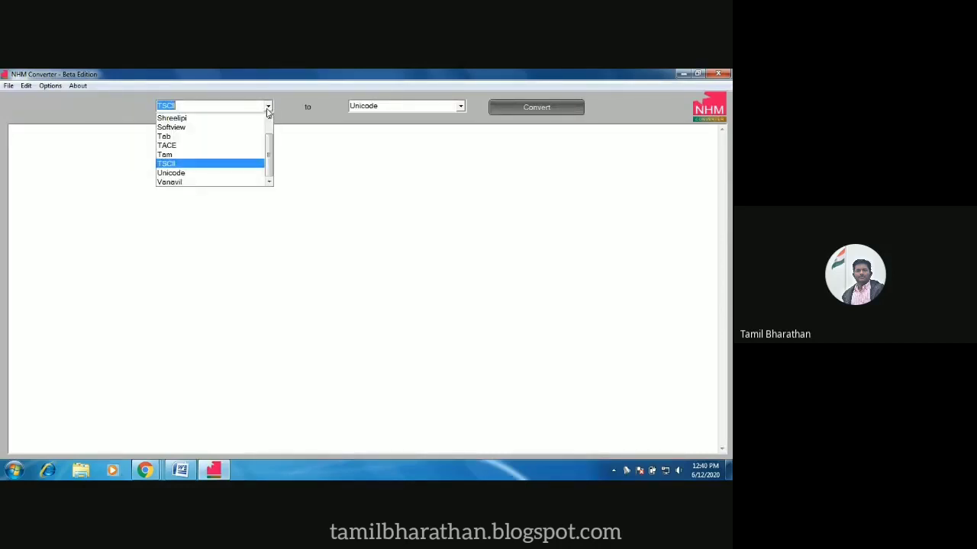
{"action": "scroll", "coordinate": [233, 137], "scroll_direction": "up", "scroll_amount": 3}
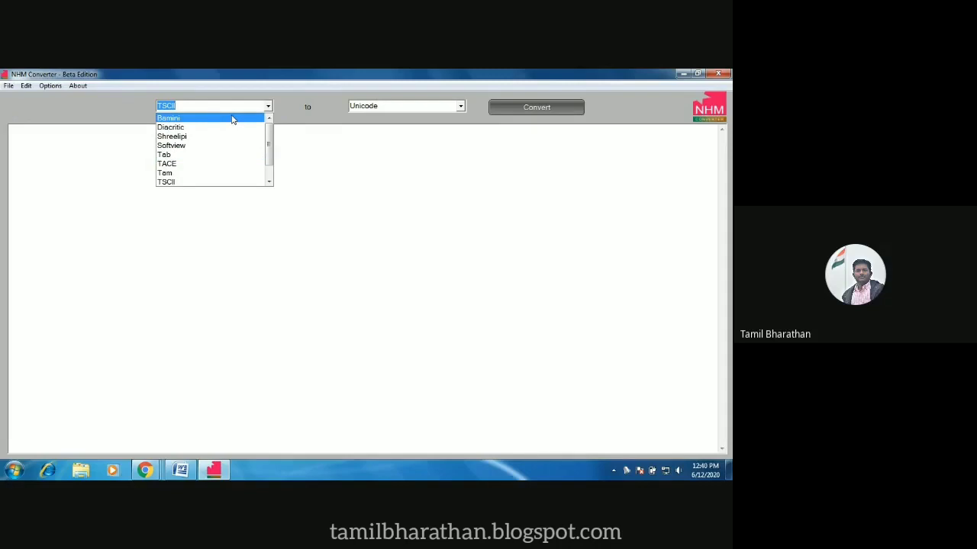
{"action": "scroll", "coordinate": [235, 149], "scroll_direction": "down", "scroll_amount": 1}
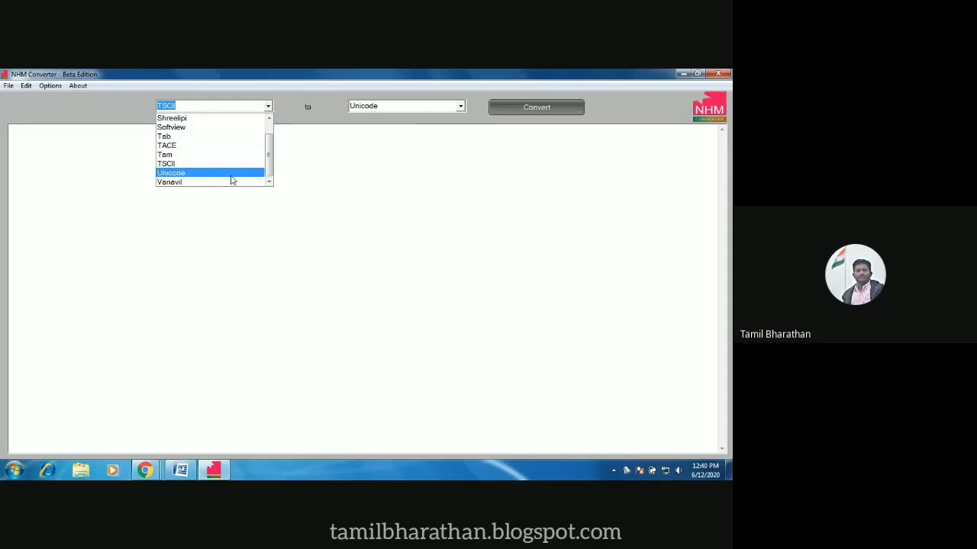
{"action": "left_click", "coordinate": [233, 173]}
Step: Set the target encoding to Bamini and close NHM Converter
{"action": "left_click", "coordinate": [462, 109]}
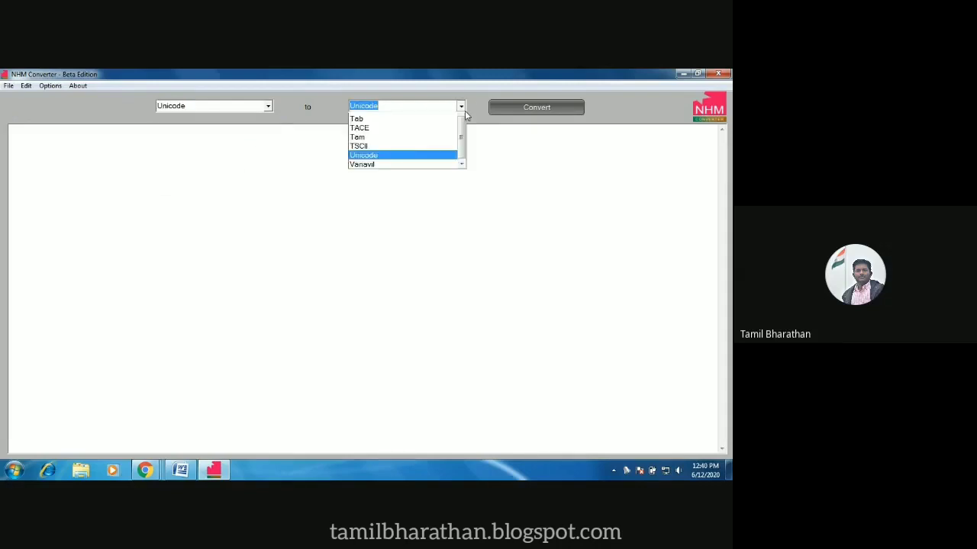
{"action": "scroll", "coordinate": [418, 146], "scroll_direction": "up", "scroll_amount": 3}
{"action": "left_click", "coordinate": [412, 119]}
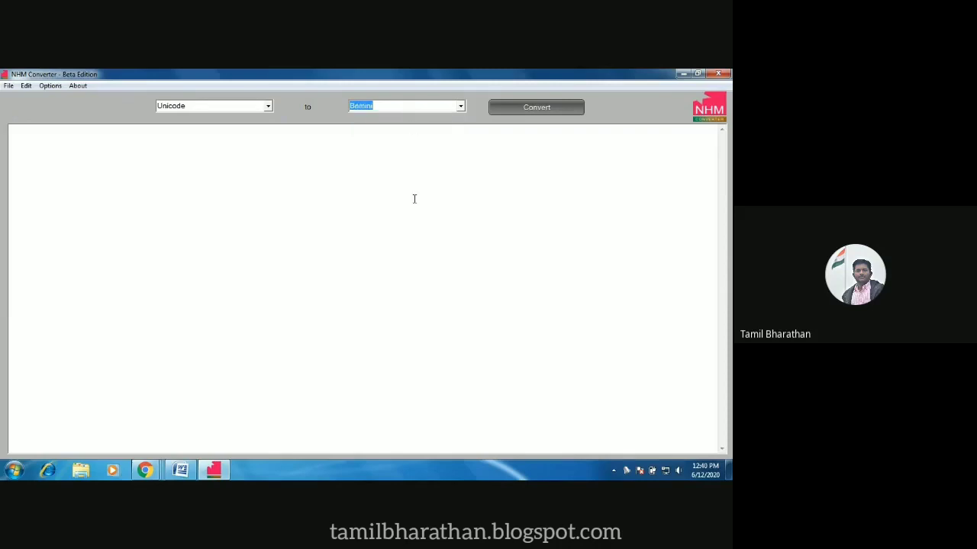
{"action": "left_click", "coordinate": [30, 196]}
{"action": "left_click", "coordinate": [727, 73]}
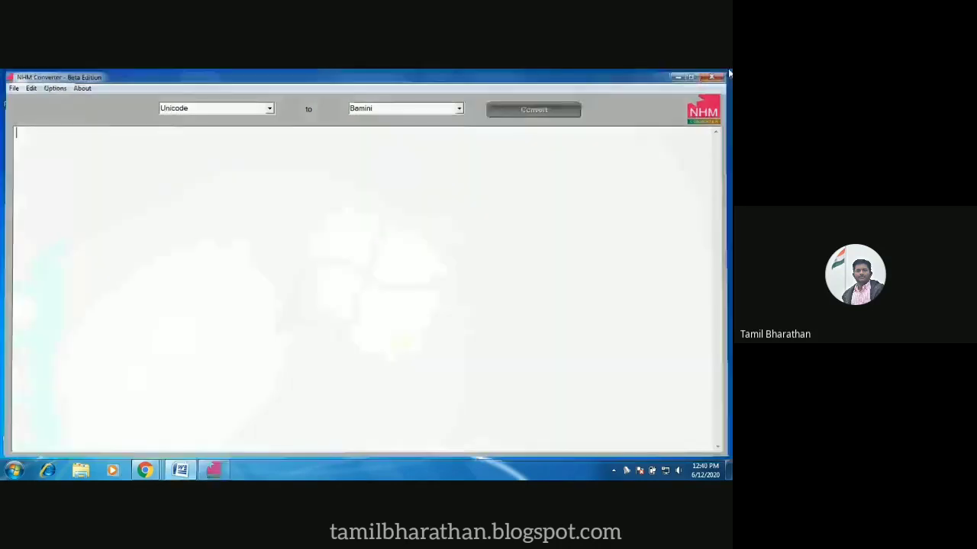